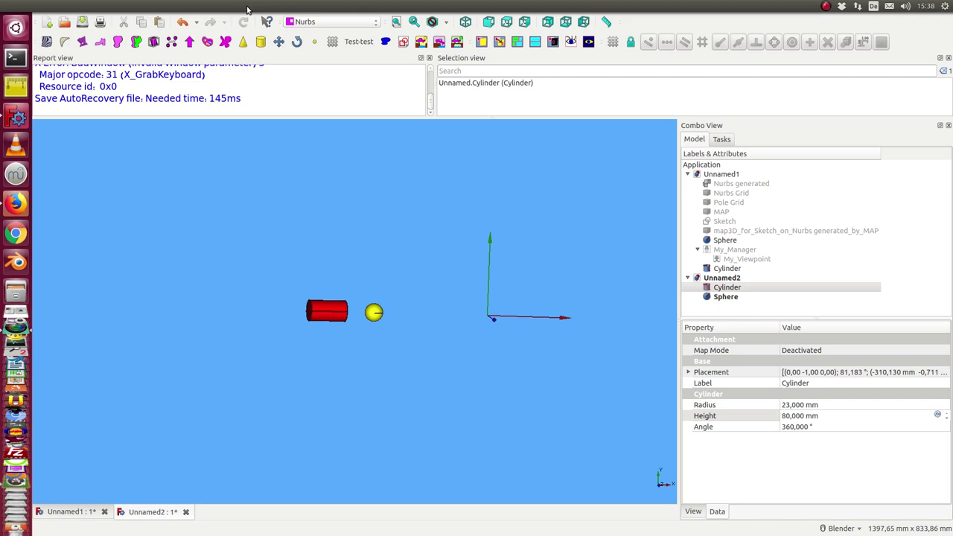
# Step: Create a sphere with randomness from the Faces menu, producing the bumped NURBS sphere in Unnamed3
pyautogui.click(228, 6)
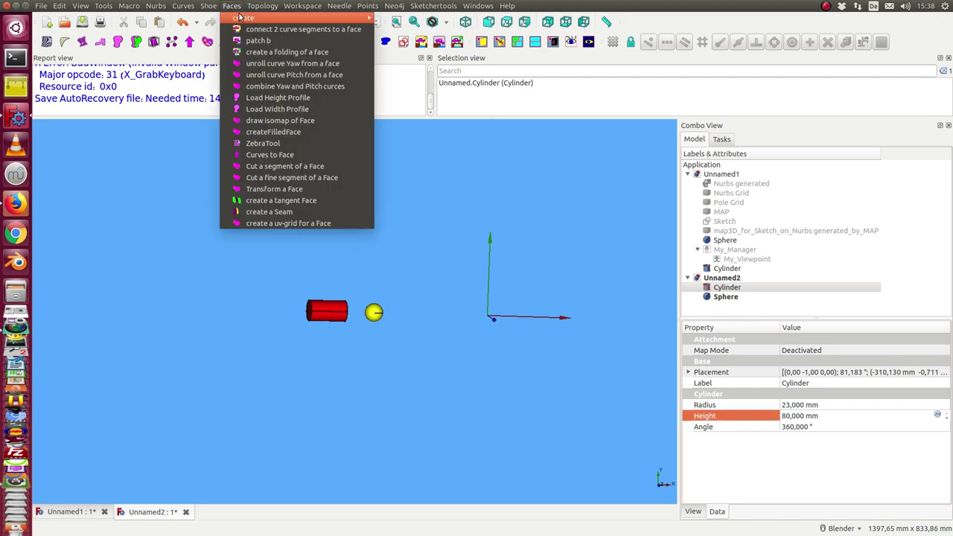
pyautogui.moveTo(238, 18)
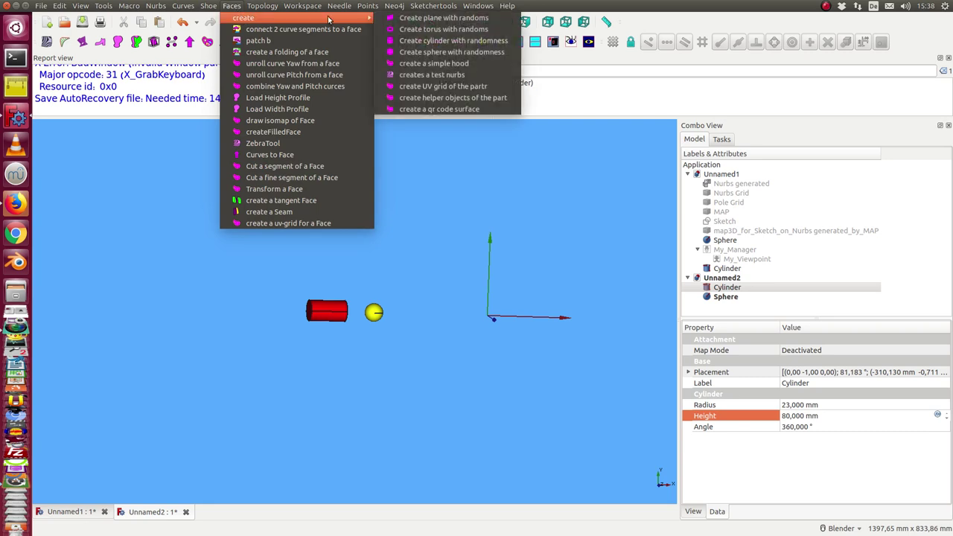
pyautogui.click(436, 53)
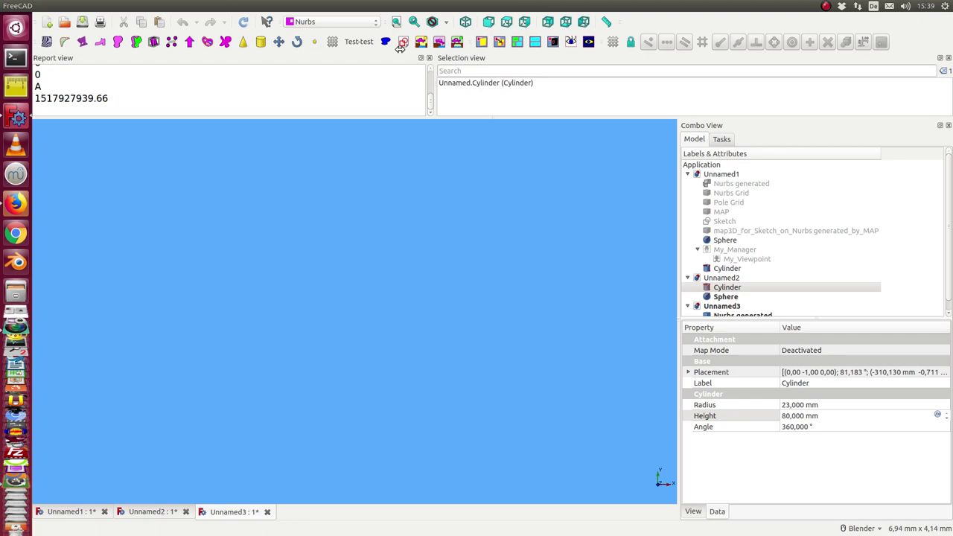
pyautogui.click(396, 21)
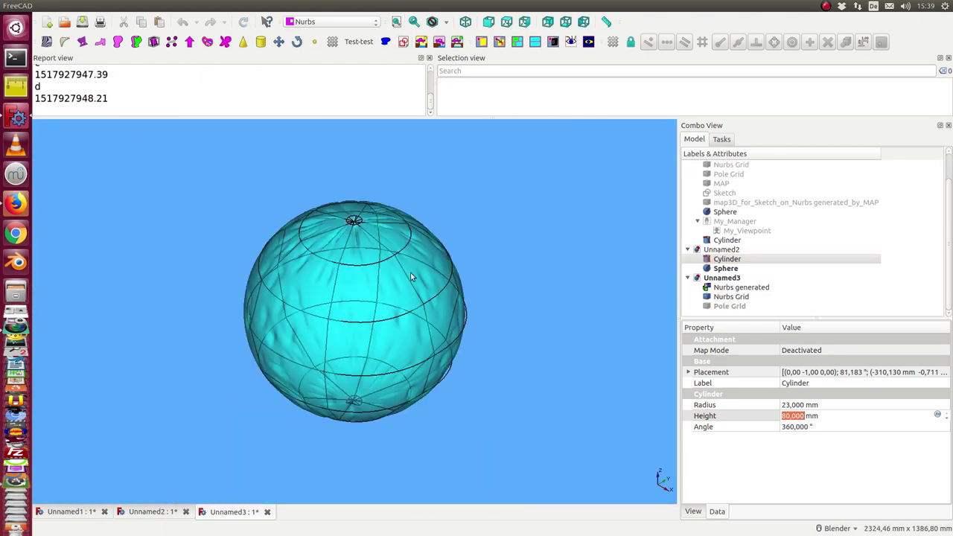
# Step: Copy the Cylinder and Sphere from Unnamed2 into the Unnamed3 document
pyautogui.click(719, 260)
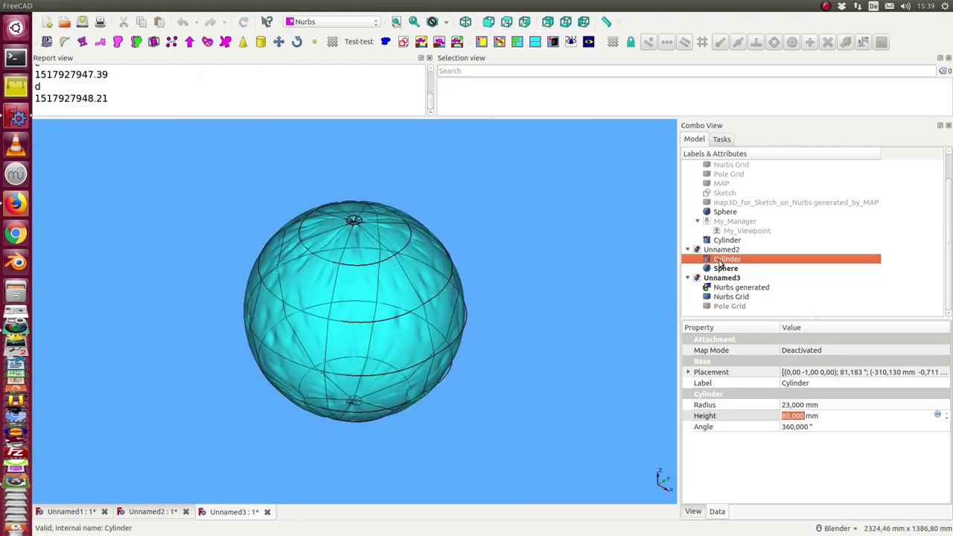
pyautogui.hotkey('shift', 'Down')
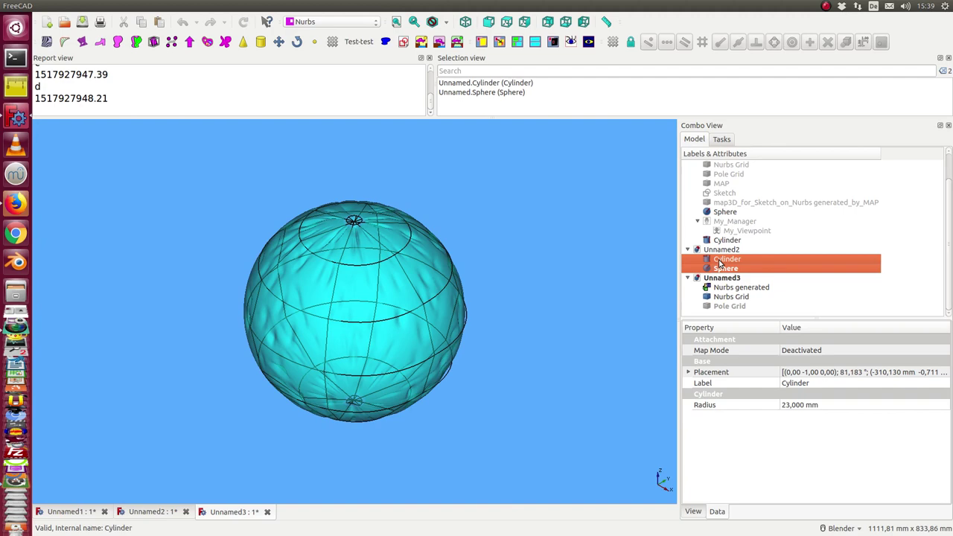
pyautogui.click(457, 371)
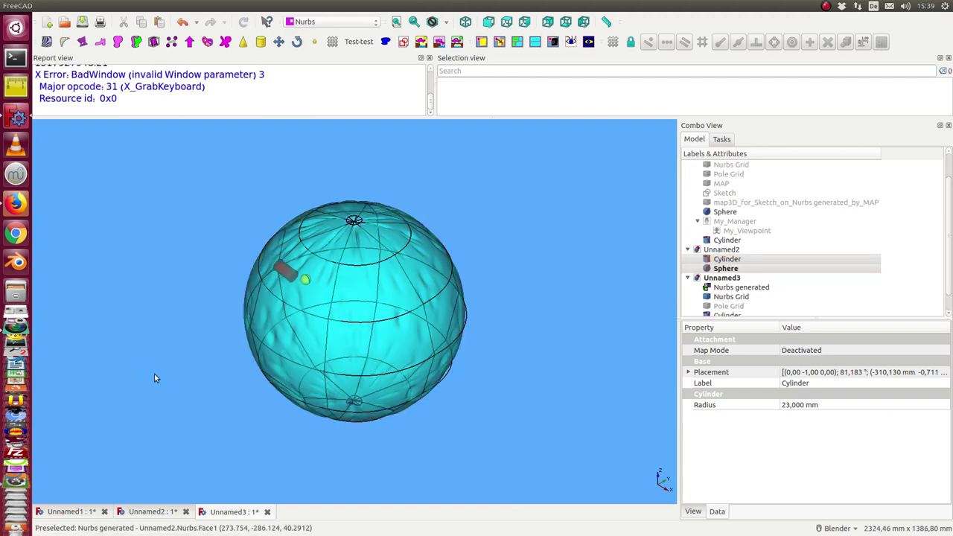
# Step: Hide the Nurbs Grid and turn the view around the bumpy sphere
pyautogui.moveTo(154, 374)
pyautogui.mouseDown(button='middle')
pyautogui.moveTo(250, 319)
pyautogui.moveTo(589, 312)
pyautogui.mouseUp(button='middle')
pyautogui.scroll(-1, 731, 279)
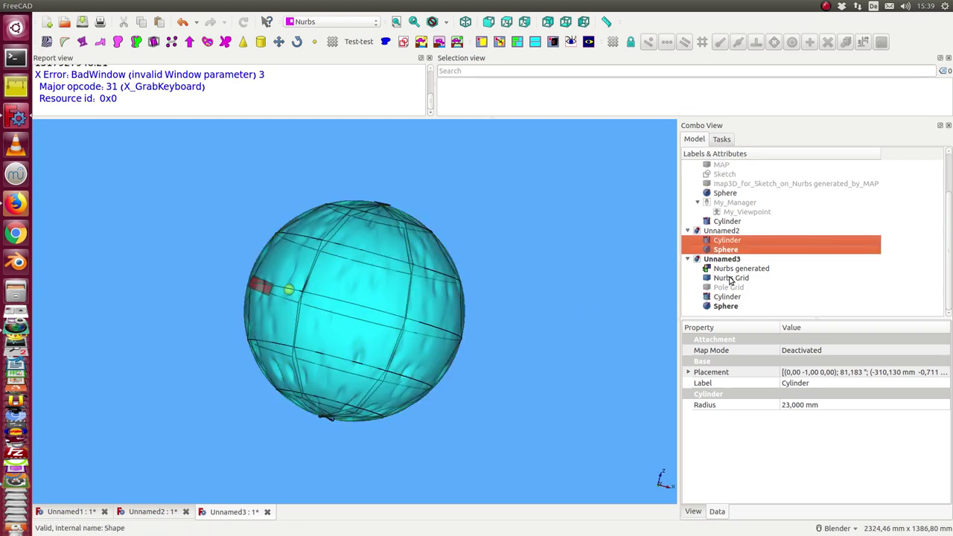
pyautogui.click(726, 278)
pyautogui.click(556, 268)
pyautogui.moveTo(556, 268)
pyautogui.mouseDown(button='middle')
pyautogui.moveTo(446, 256)
pyautogui.moveTo(451, 276)
pyautogui.moveTo(521, 236)
pyautogui.moveTo(407, 233)
pyautogui.moveTo(361, 313)
pyautogui.moveTo(389, 261)
pyautogui.mouseUp(button='middle')
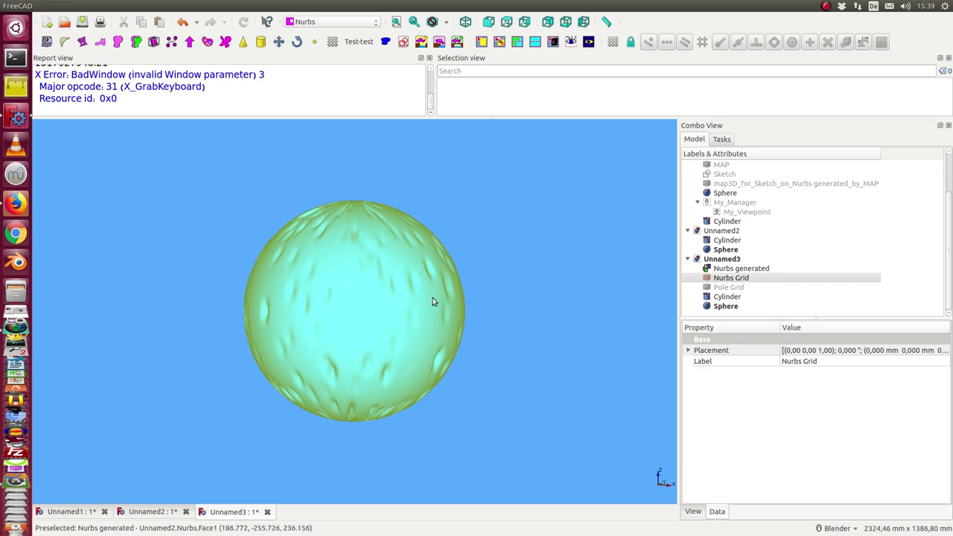
pyautogui.moveTo(278, 376)
pyautogui.mouseDown(button='middle')
pyautogui.moveTo(204, 281)
pyautogui.moveTo(243, 305)
pyautogui.mouseUp(button='middle')
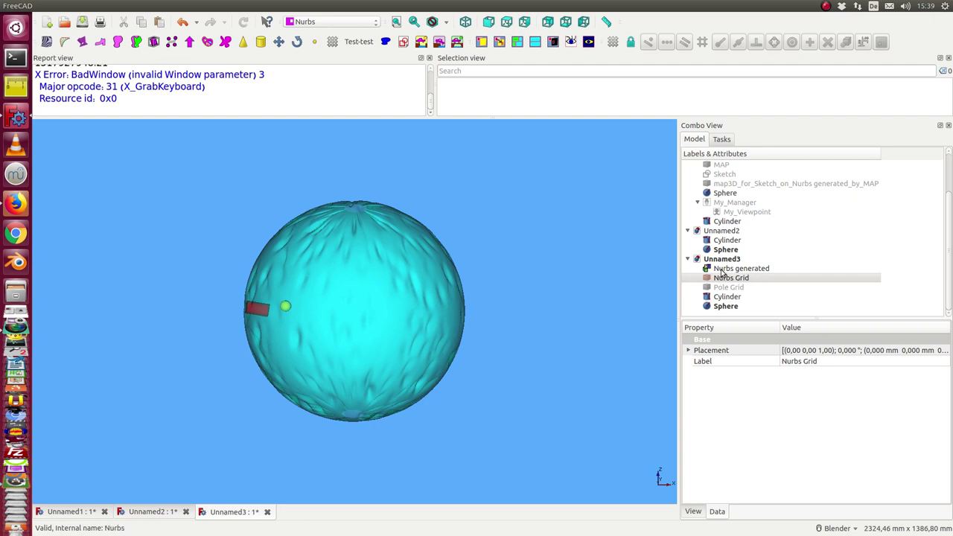
pyautogui.click(722, 269)
pyautogui.moveTo(171, 7)
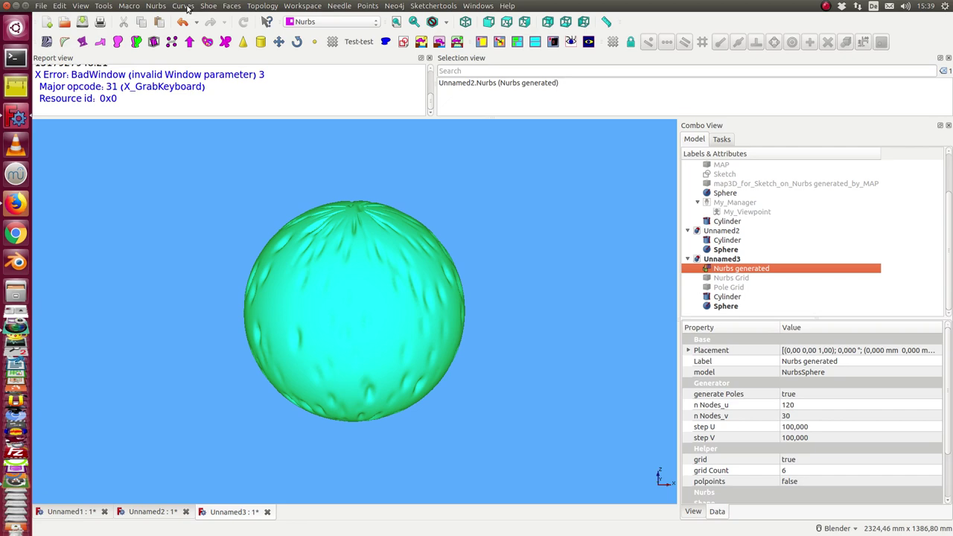
# Step: Create a MAP of the sphere's face with display3d false and display2d true
pyautogui.click(186, 7)
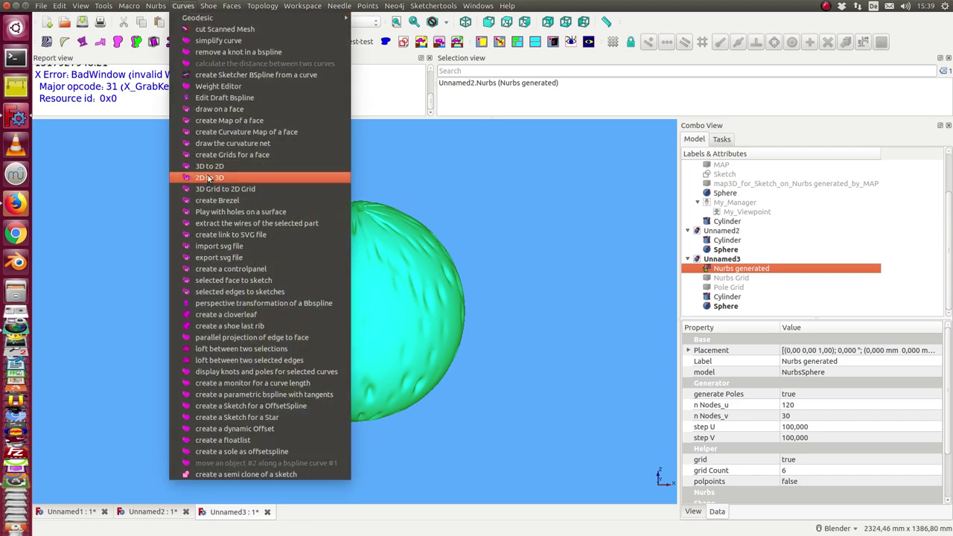
pyautogui.click(209, 121)
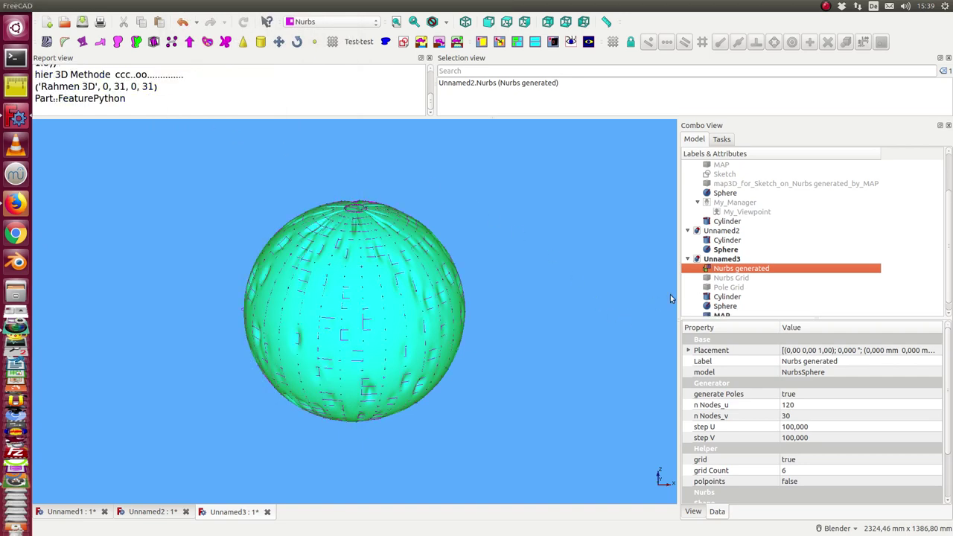
pyautogui.click(722, 306)
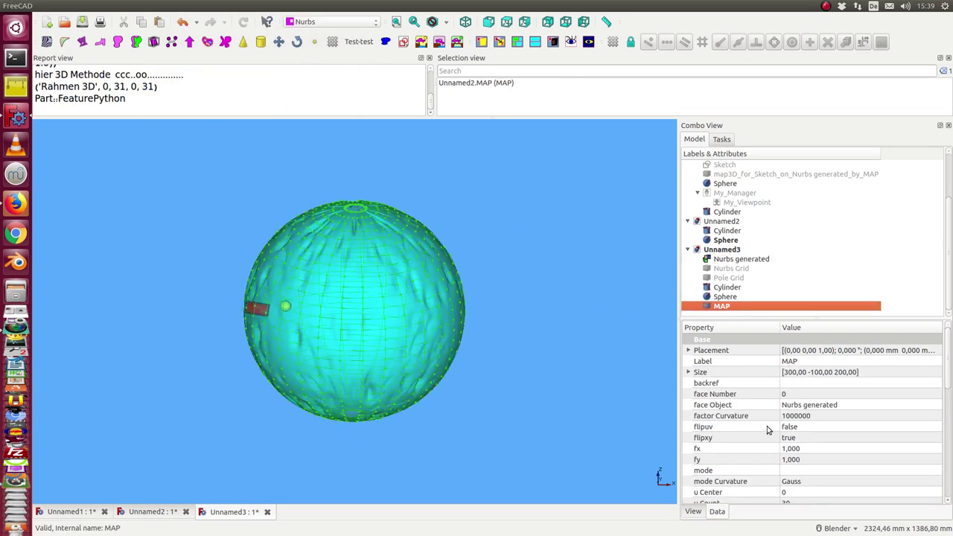
pyautogui.moveTo(946, 353); pyautogui.dragTo(947, 406)
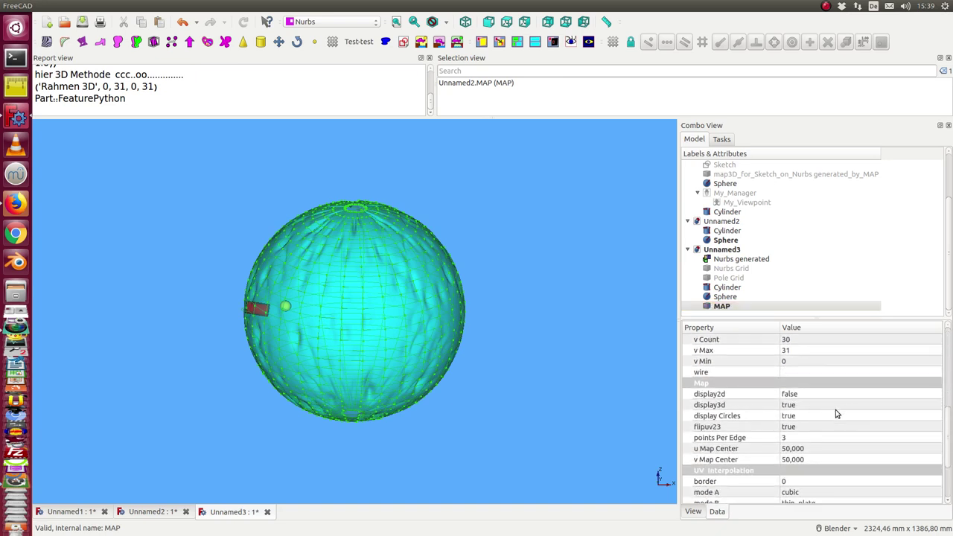
pyautogui.click(827, 410)
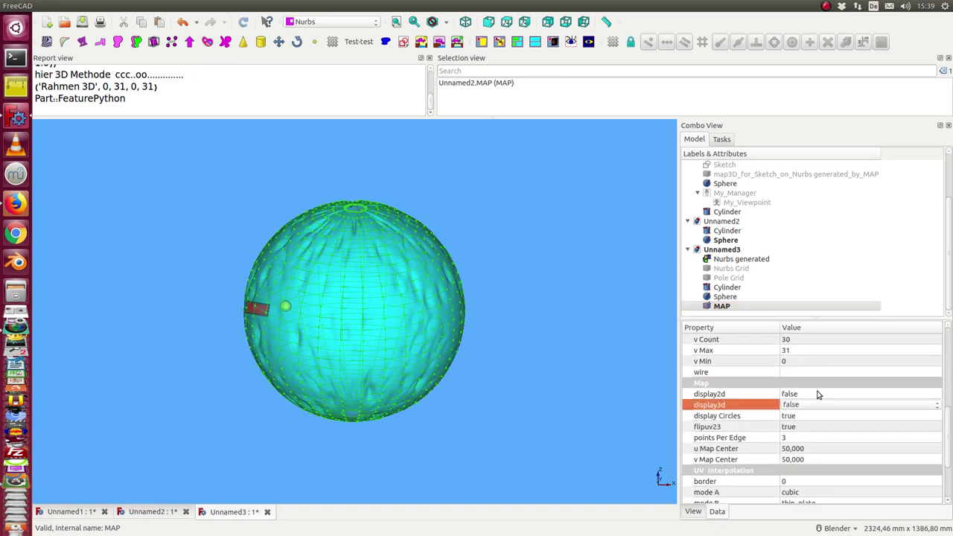
pyautogui.click(818, 394)
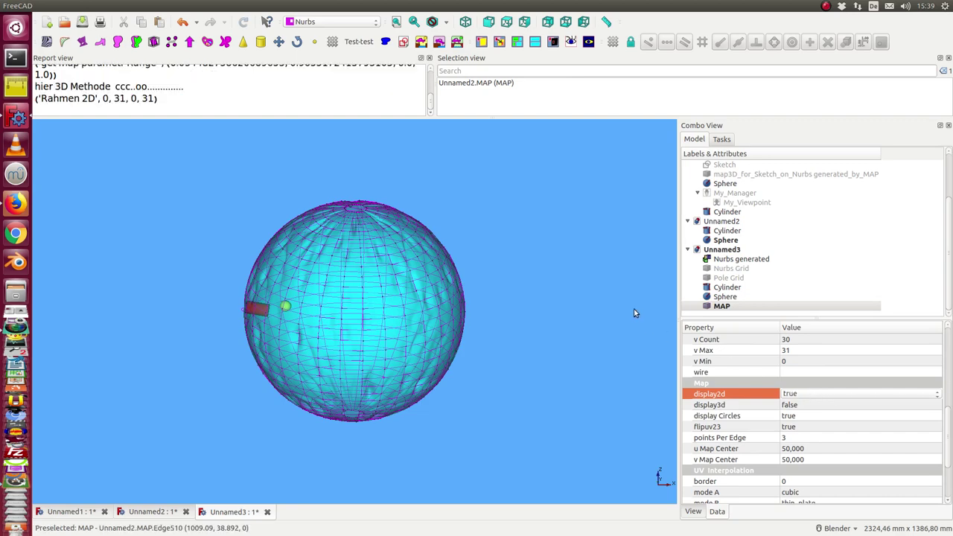
# Step: Hide the NURBS sphere, Cylinder and Sphere ball, then zoom out on the flat map
pyautogui.click(726, 259)
pyautogui.press('space')
pyautogui.click(720, 287)
pyautogui.press('space')
pyautogui.click(722, 296)
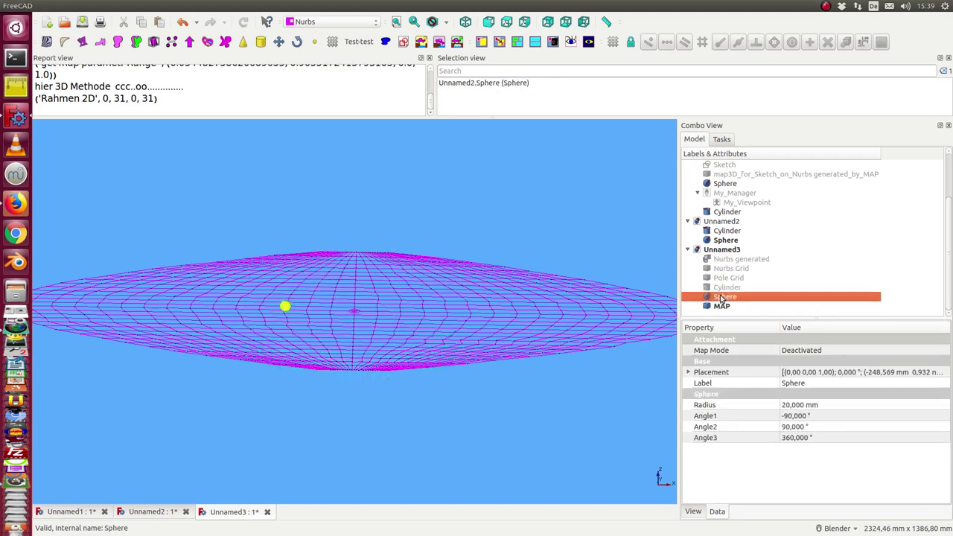
pyautogui.press('space')
pyautogui.click(582, 213)
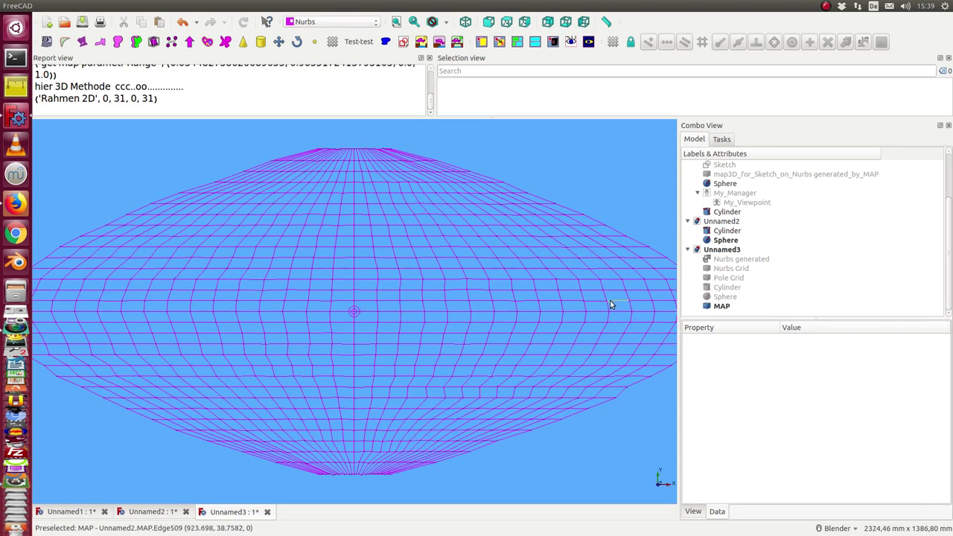
pyautogui.scroll(-3, 610, 300)
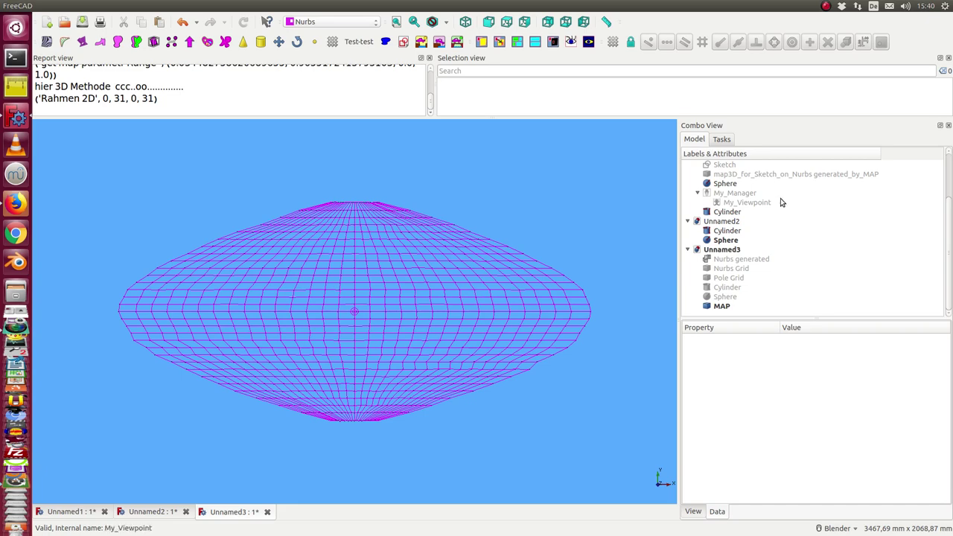
# Step: Start a new XY-plane sketch and place the first B-spline poles on the map
pyautogui.click(403, 41)
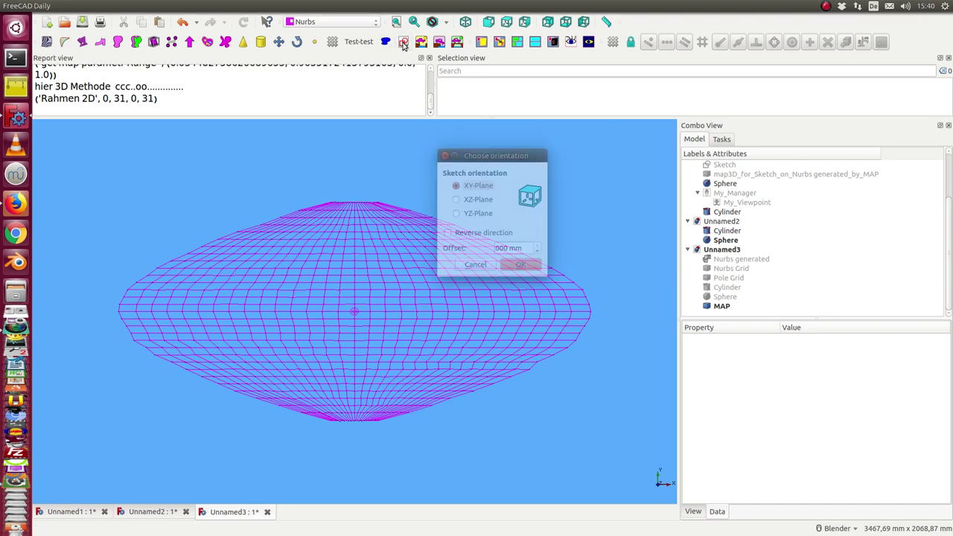
pyautogui.click(515, 266)
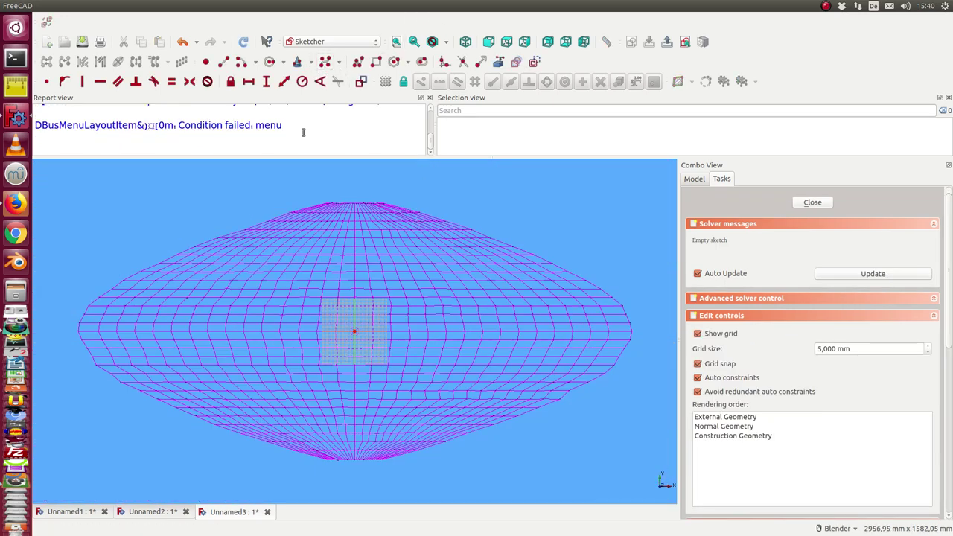
pyautogui.click(210, 367)
pyautogui.click(289, 397)
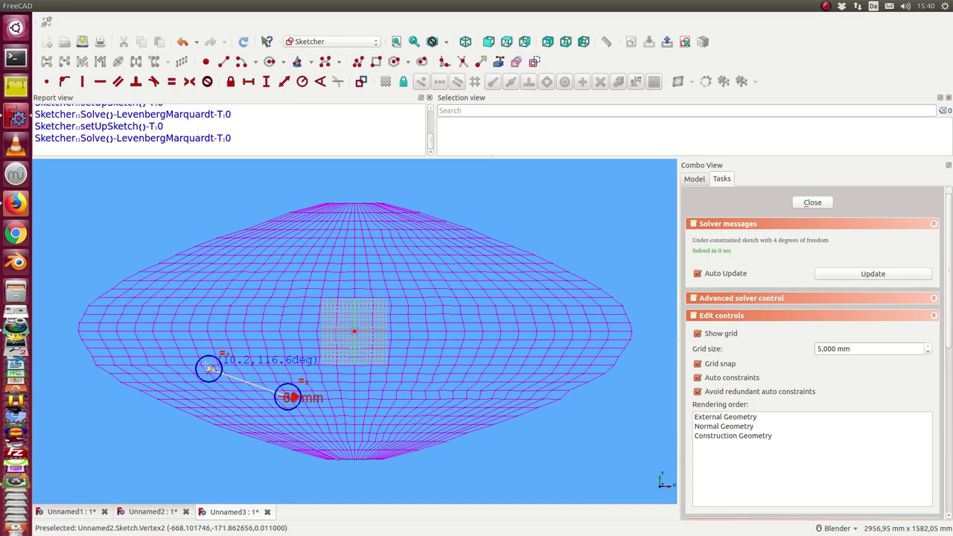
pyautogui.click(247, 323)
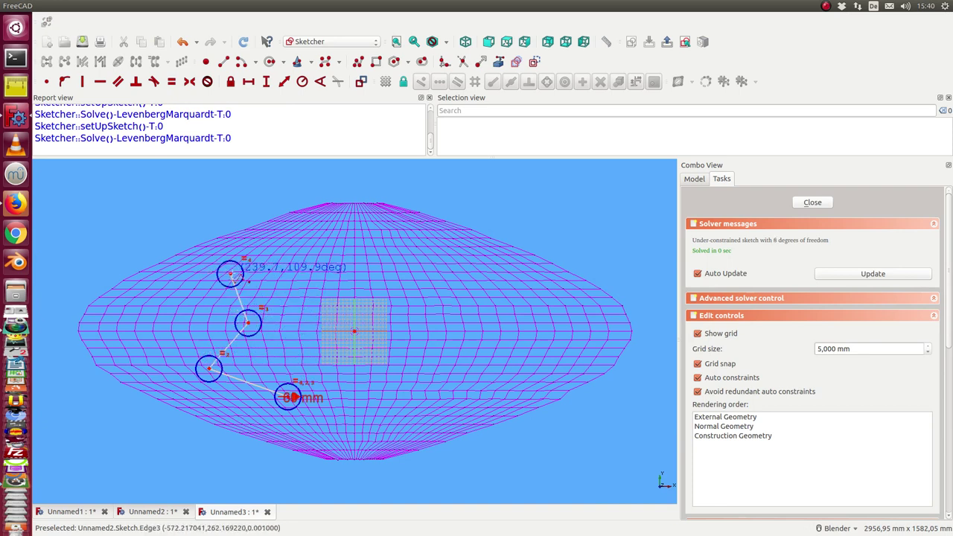
# Step: Add the remaining poles looping around the map centre and finish the B-spline
pyautogui.click(230, 274)
pyautogui.click(300, 284)
pyautogui.click(383, 266)
pyautogui.click(483, 322)
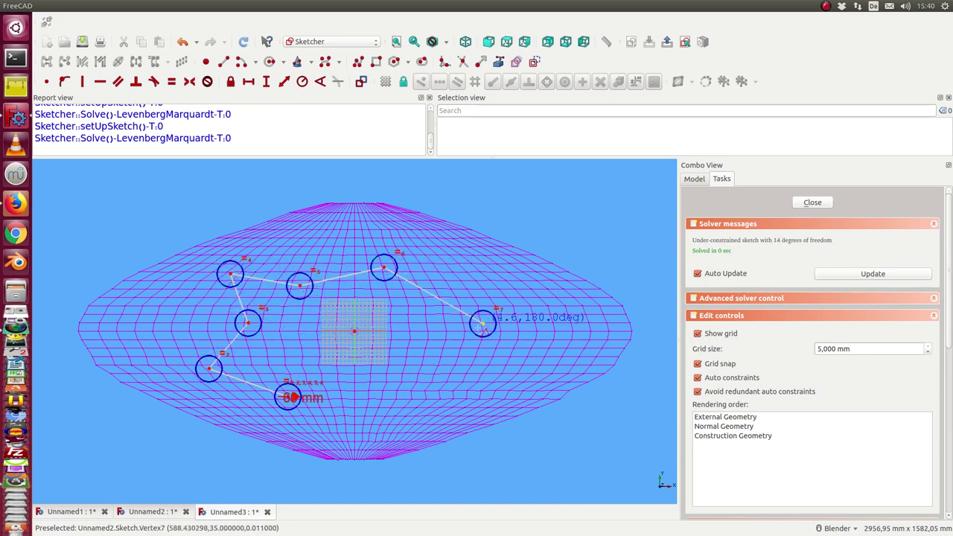
pyautogui.click(423, 377)
pyautogui.click(366, 387)
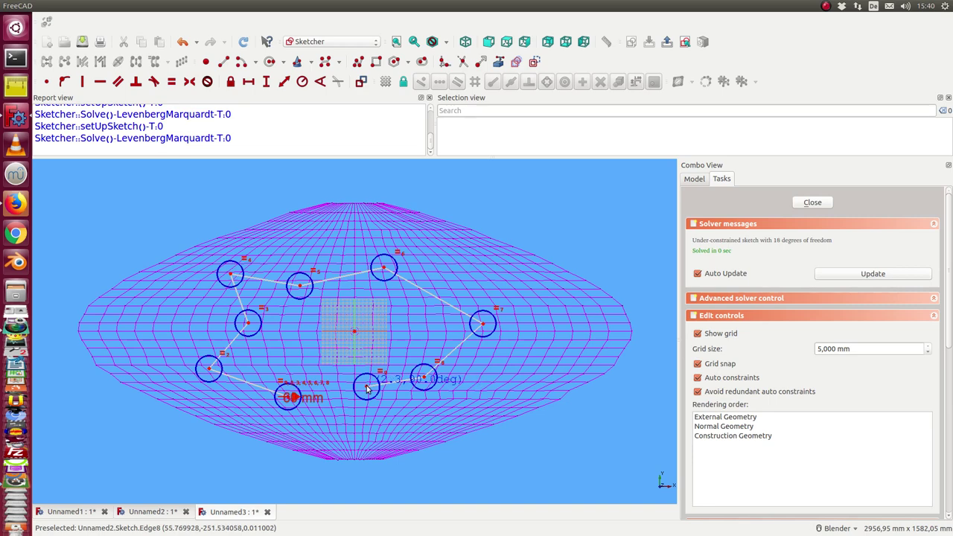
pyautogui.rightClick(366, 387)
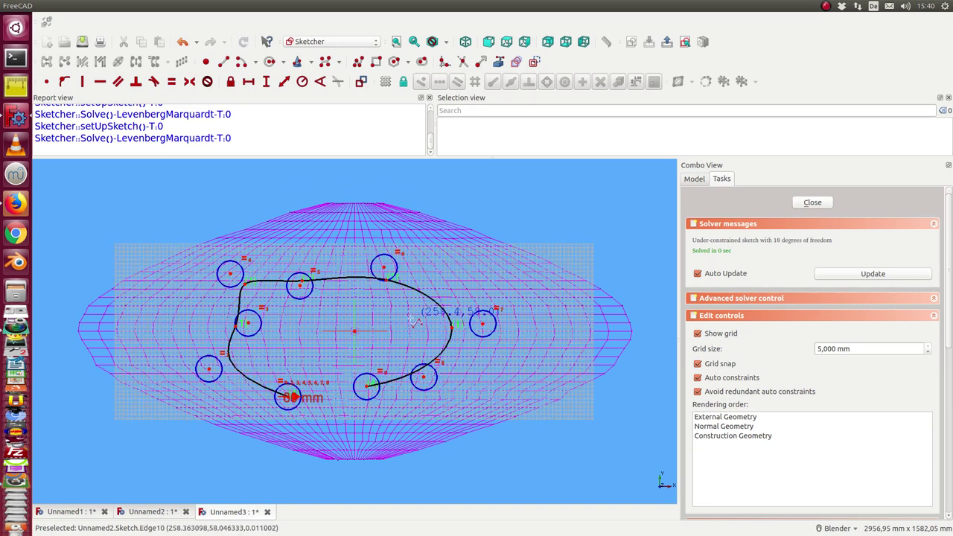
# Step: Leave the sketch and map the Sketch onto the sphere via Curves > 2D to 3D with MAP
pyautogui.click(812, 202)
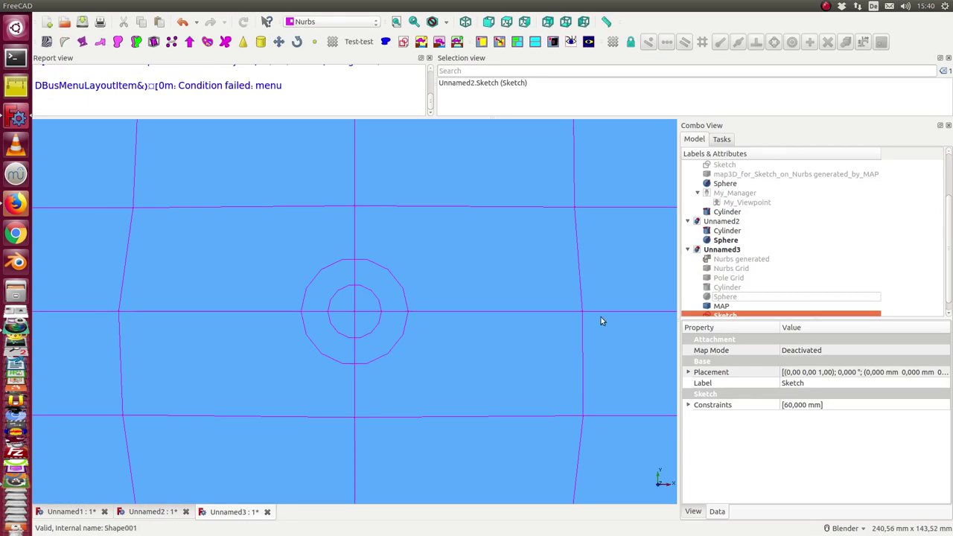
pyautogui.scroll(-3, 519, 340)
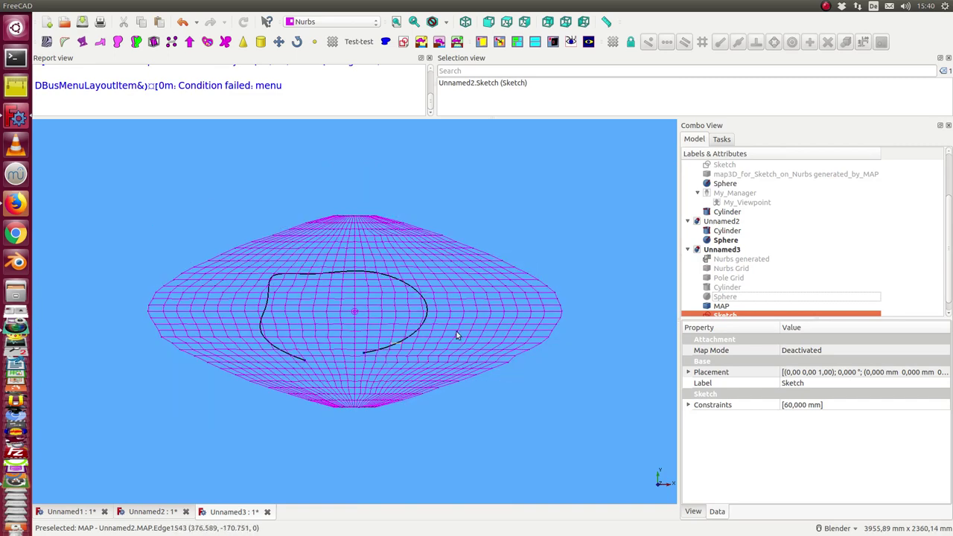
pyautogui.click(739, 311)
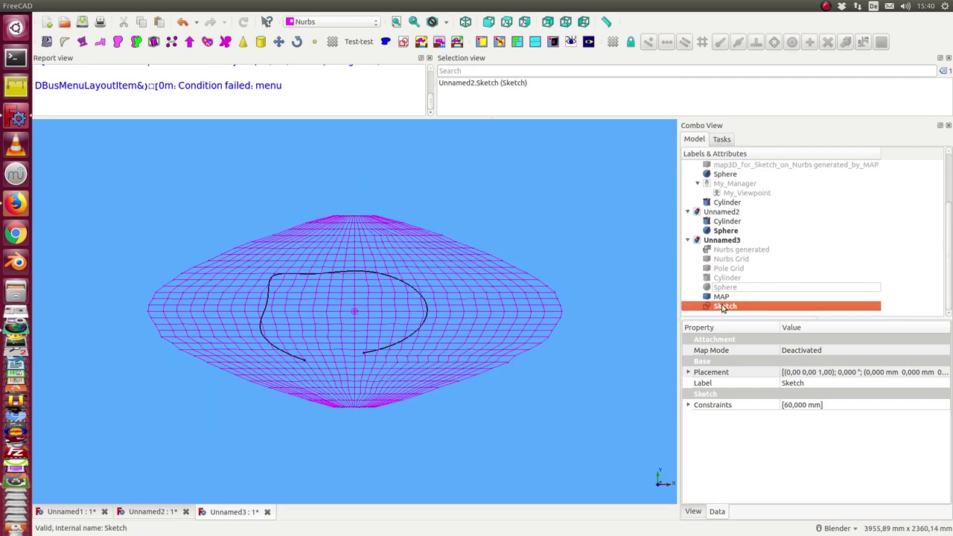
pyautogui.keyDown('ctrl'); pyautogui.click(723, 300); pyautogui.keyUp('ctrl')
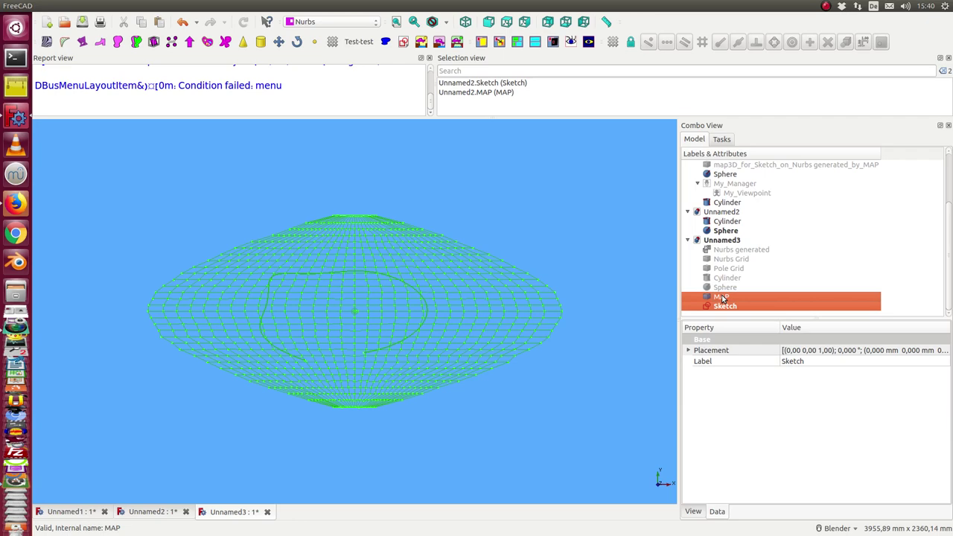
pyautogui.moveTo(277, 9)
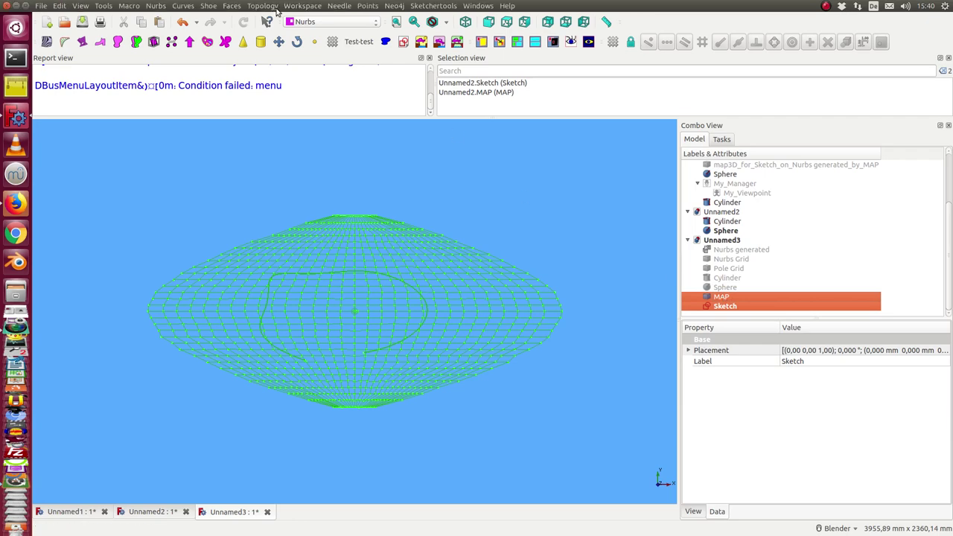
pyautogui.click(185, 9)
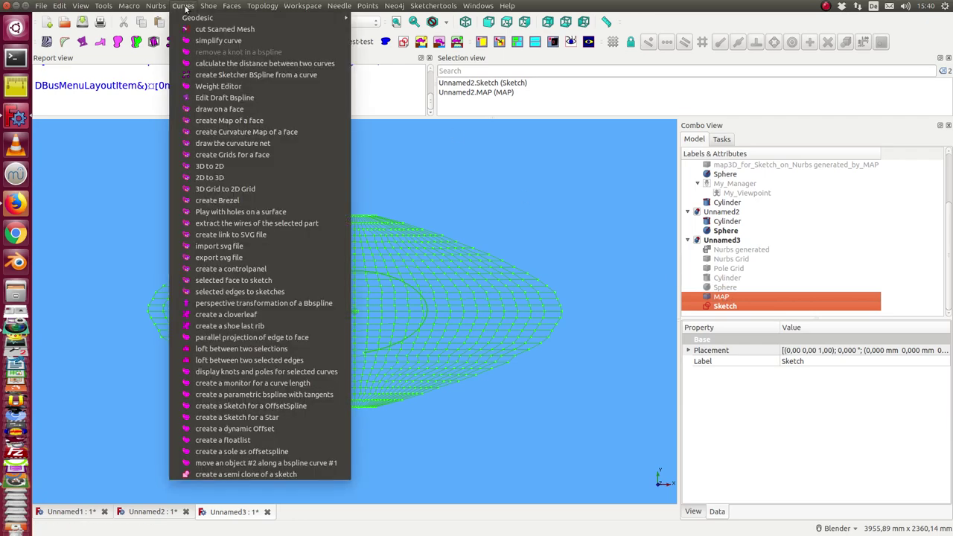
pyautogui.click(212, 178)
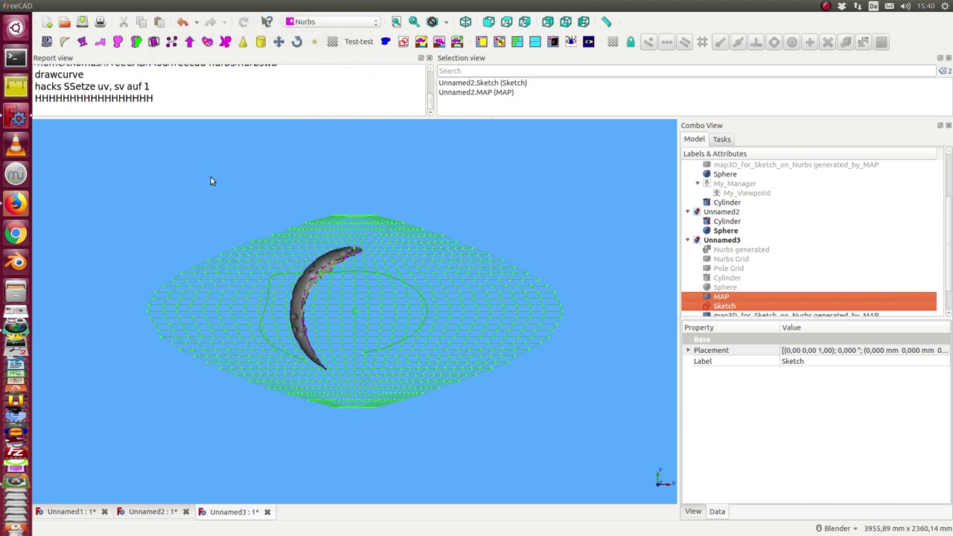
# Step: Hide the MAP, Sketch and mapped spline, then orbit to inspect the path on the sphere
pyautogui.moveTo(211, 296); pyautogui.dragTo(284, 306, button='middle')
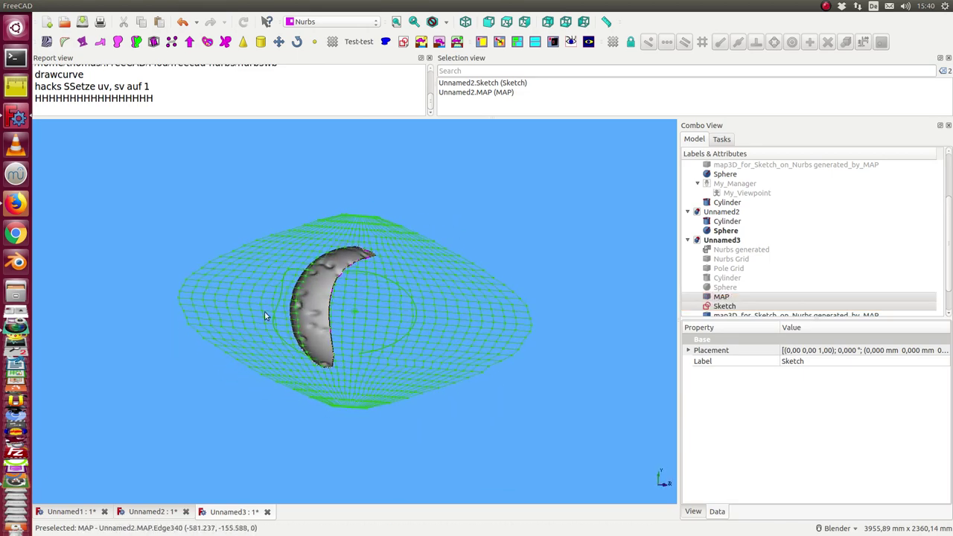
pyautogui.click(726, 251)
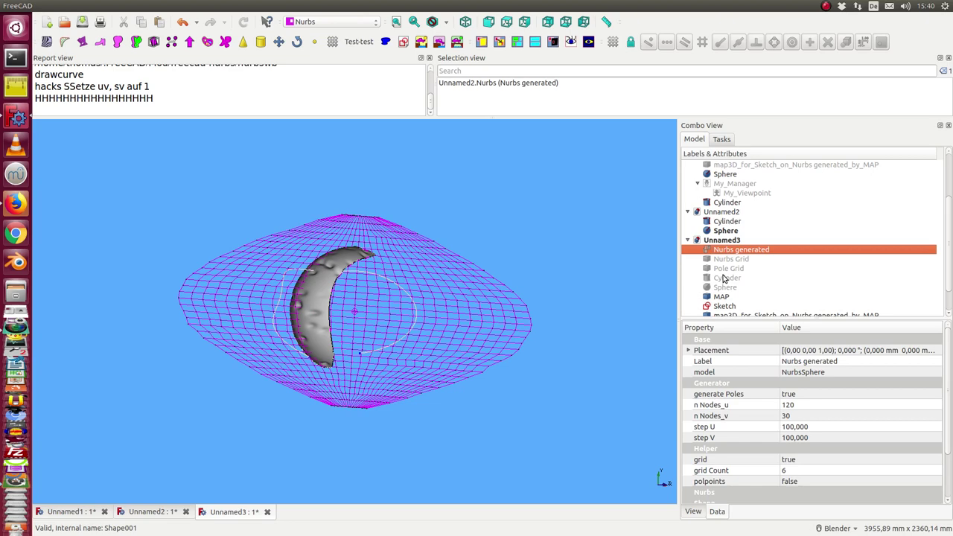
pyautogui.click(722, 296)
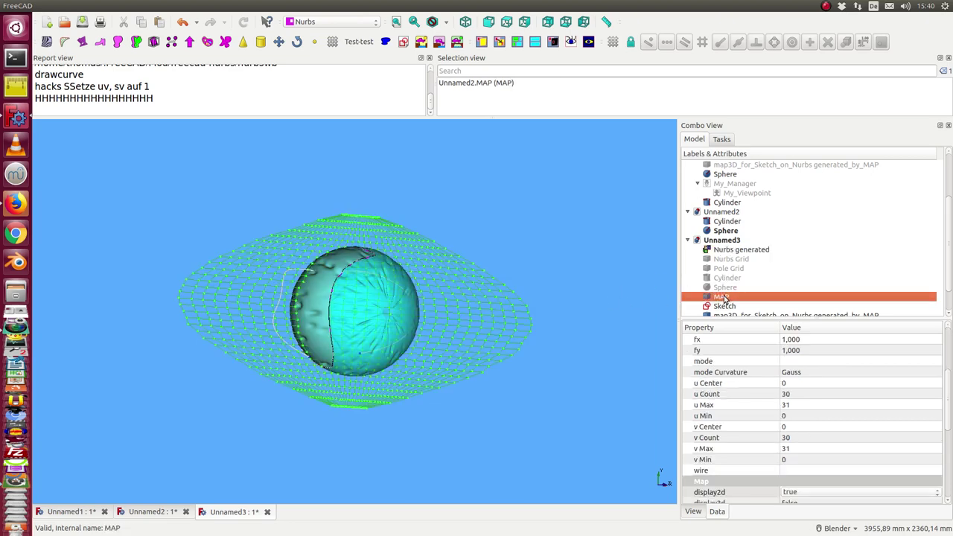
pyautogui.press('space')
pyautogui.click(724, 305)
pyautogui.scroll(-1, 790, 265)
pyautogui.press('space')
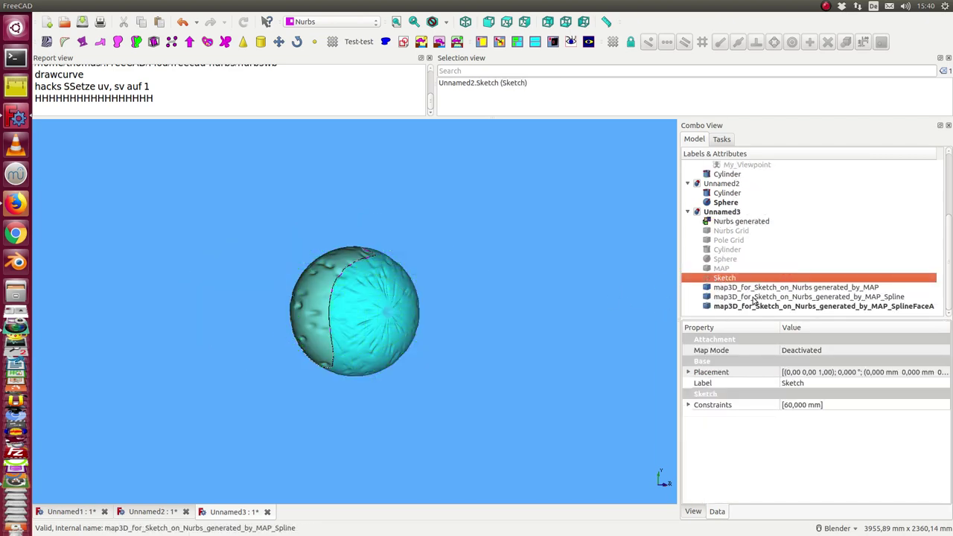
pyautogui.click(753, 298)
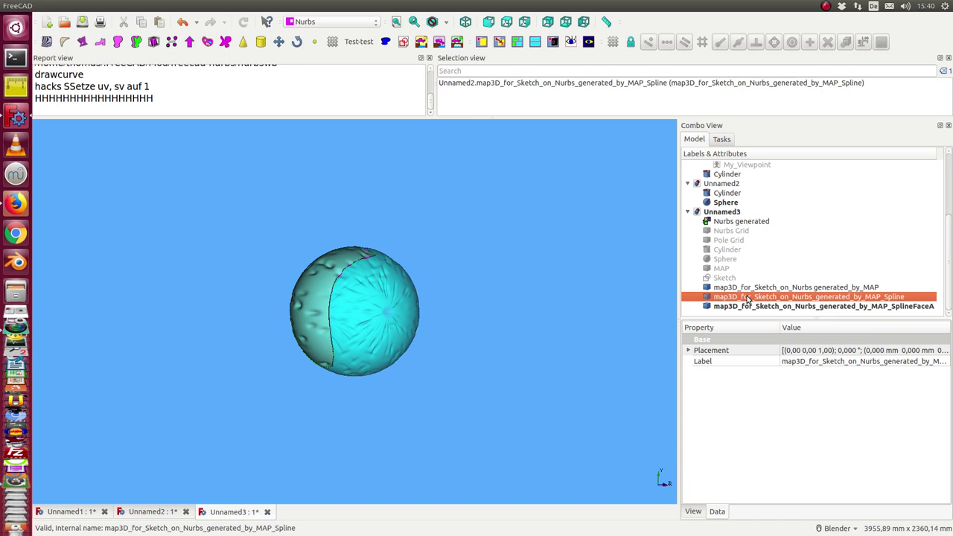
pyautogui.press('space')
pyautogui.press('Down')
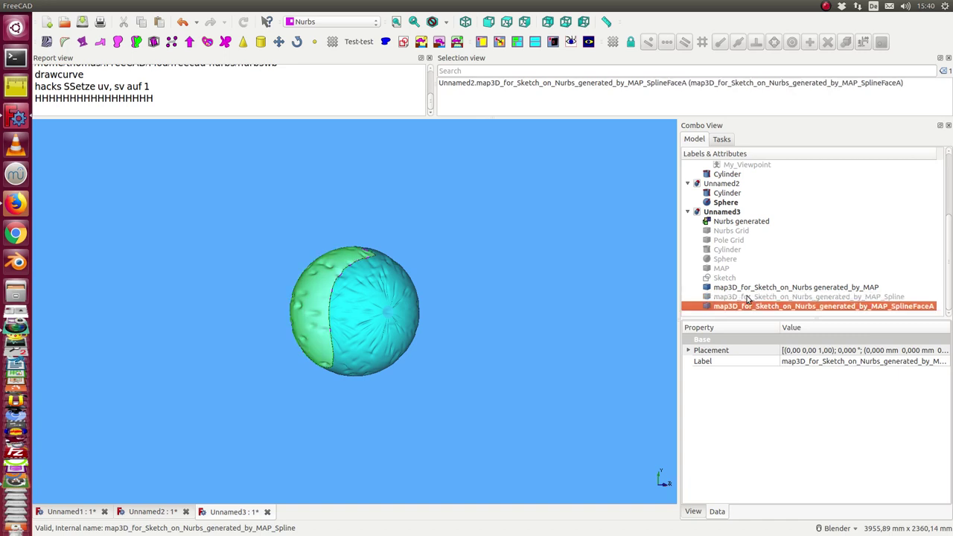
pyautogui.moveTo(514, 256); pyautogui.dragTo(384, 337, button='middle')
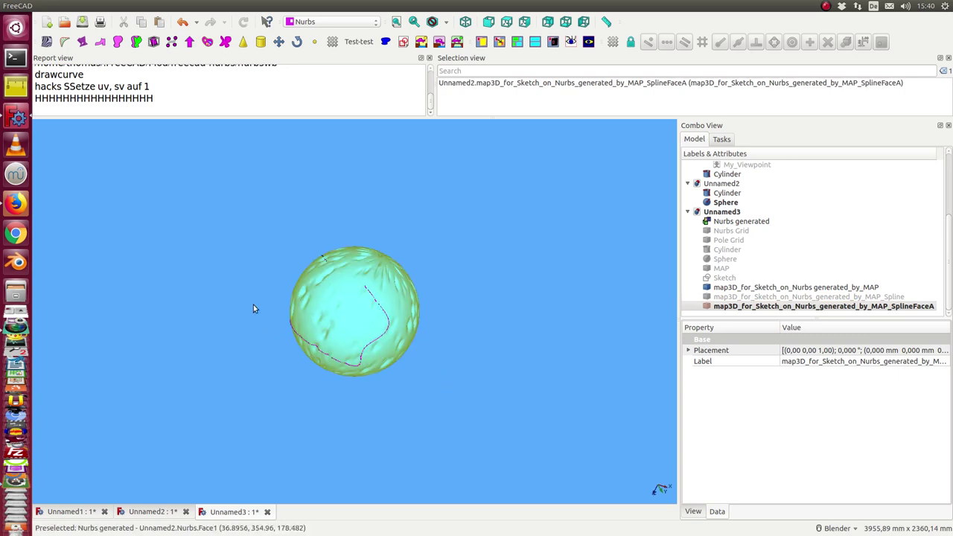
pyautogui.moveTo(253, 308); pyautogui.dragTo(492, 310, button='middle')
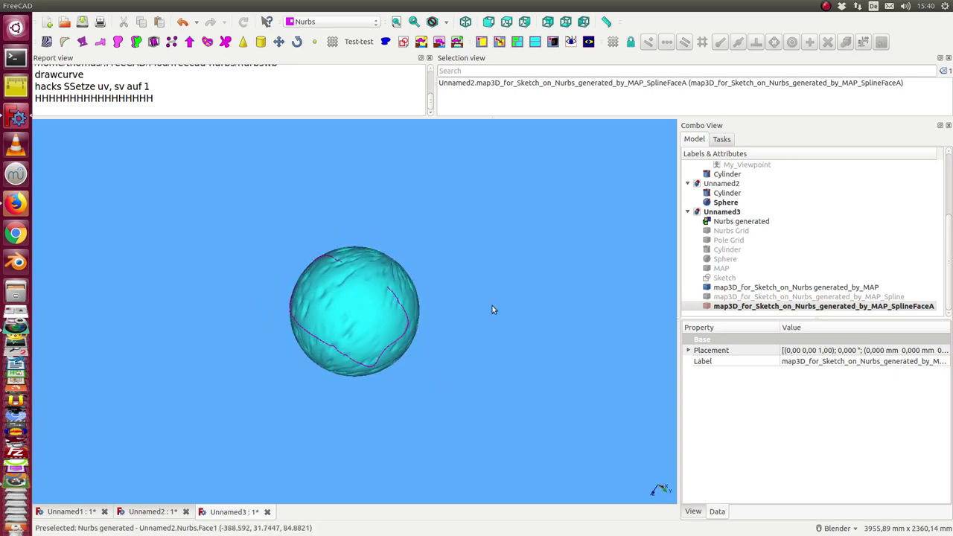
# Step: Select the Cylinder and switch to the Animation workbench
pyautogui.click(725, 259)
pyautogui.click(727, 250)
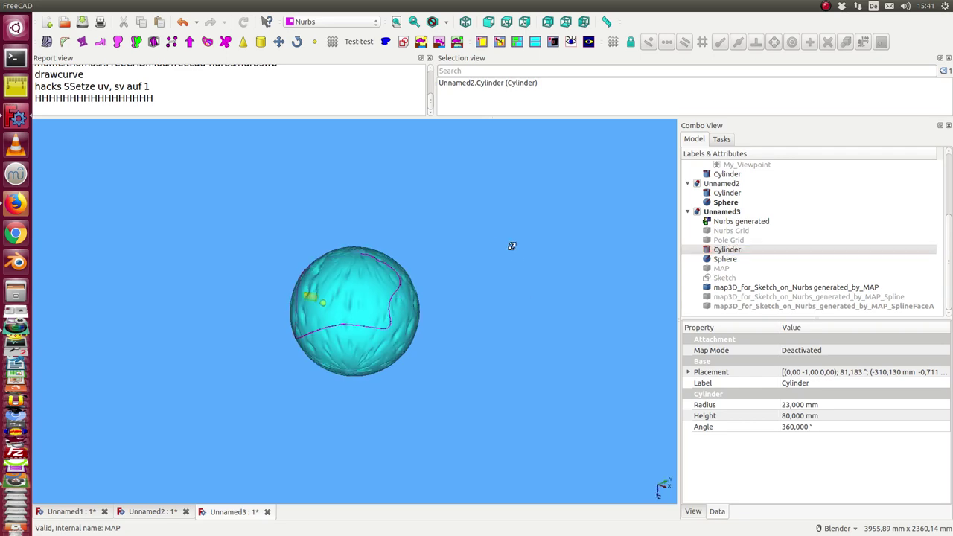
pyautogui.click(346, 22)
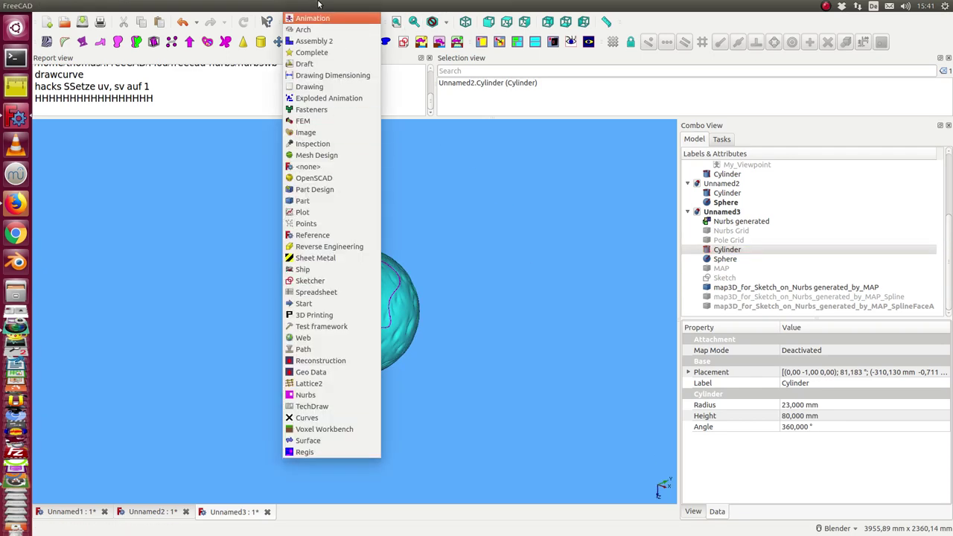
pyautogui.click(315, 20)
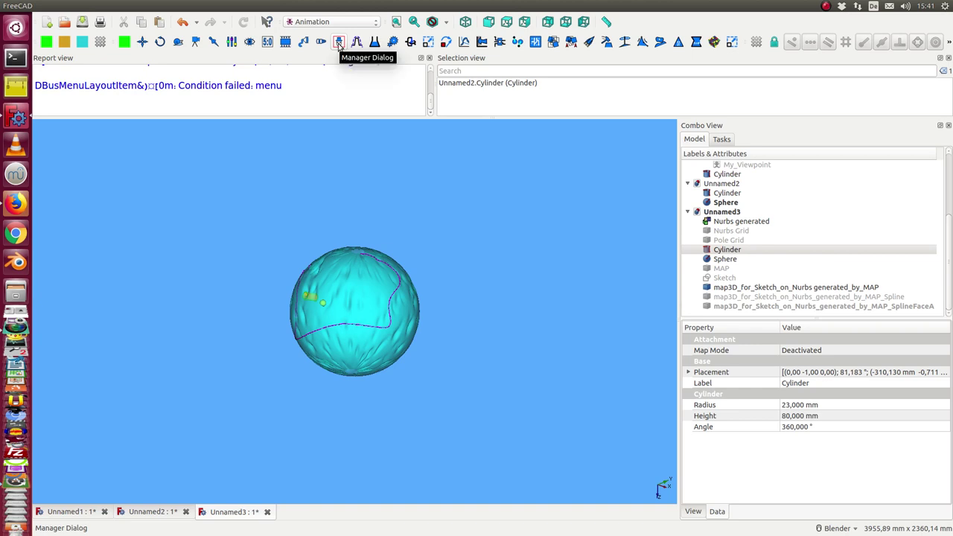
# Step: Add My_Manager and My_Viewpoint, nesting My_Viewpoint under My_Manager
pyautogui.click(339, 43)
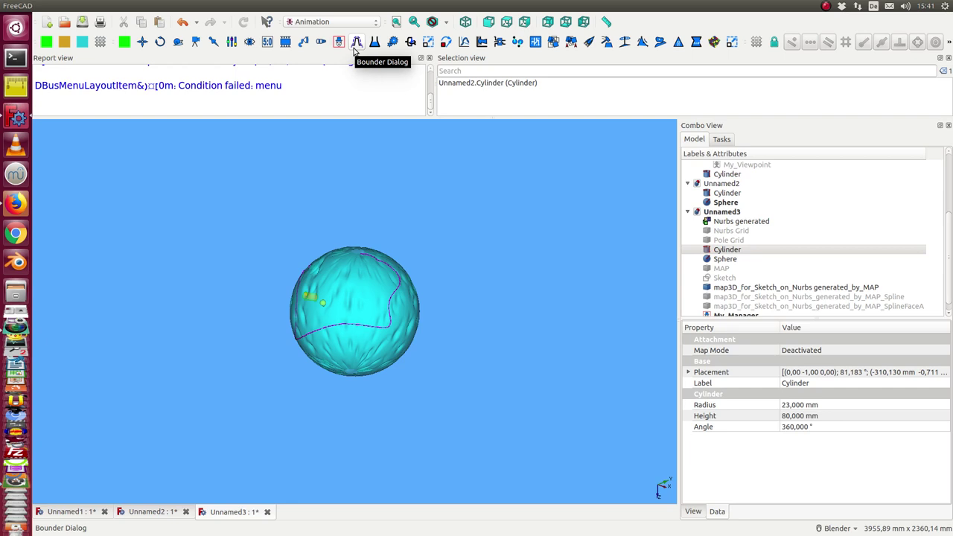
pyautogui.click(321, 43)
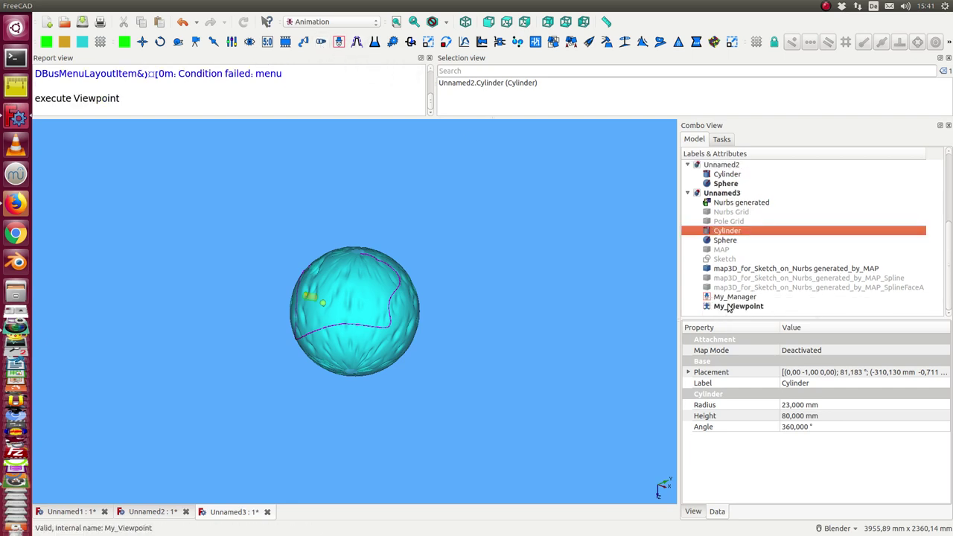
pyautogui.moveTo(728, 308); pyautogui.dragTo(771, 298)
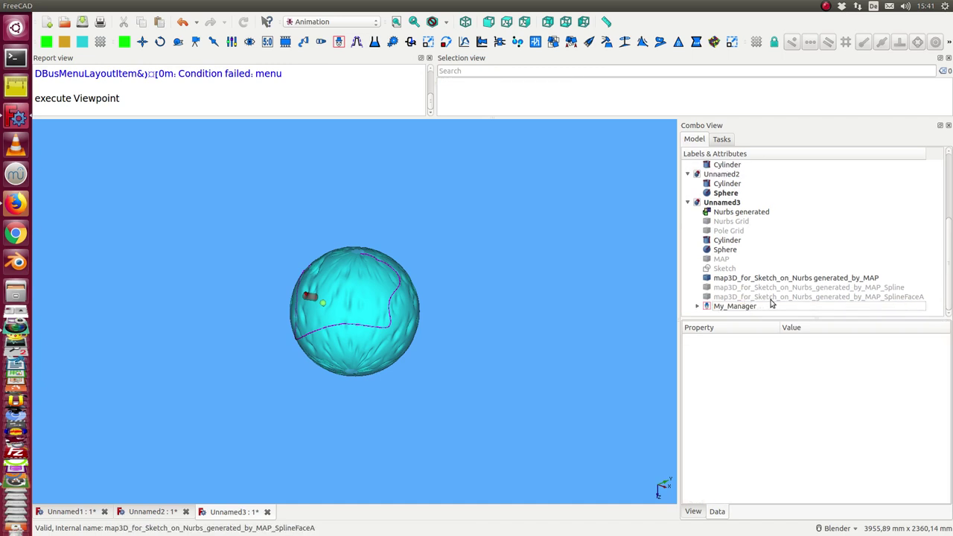
pyautogui.click(698, 306)
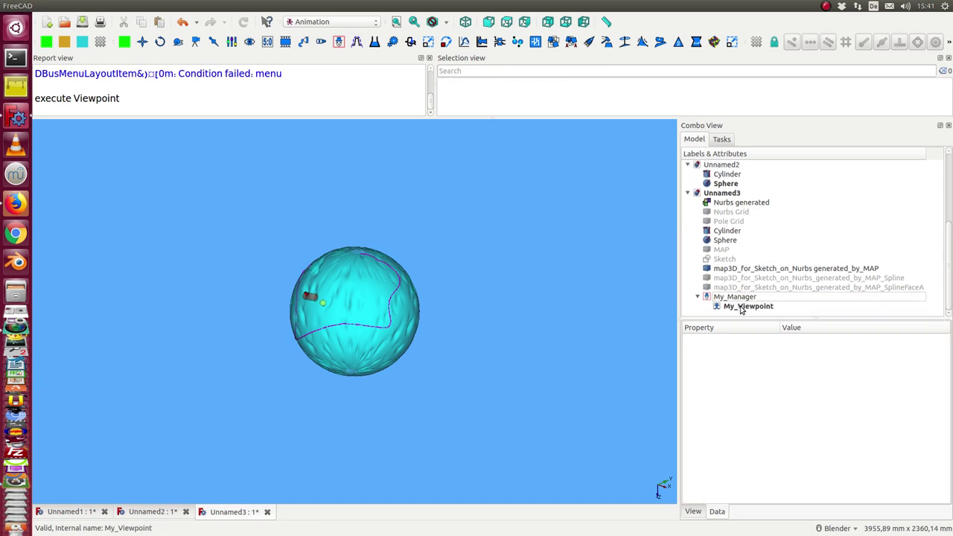
# Step: Set My_Viewpoint's camera mode to Path along the map3D curve
pyautogui.click(740, 307)
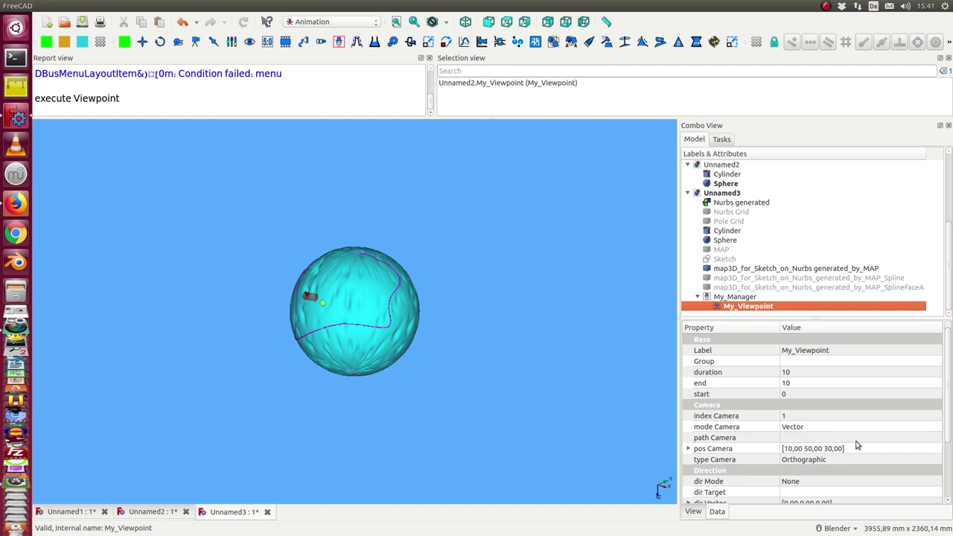
pyautogui.click(815, 431)
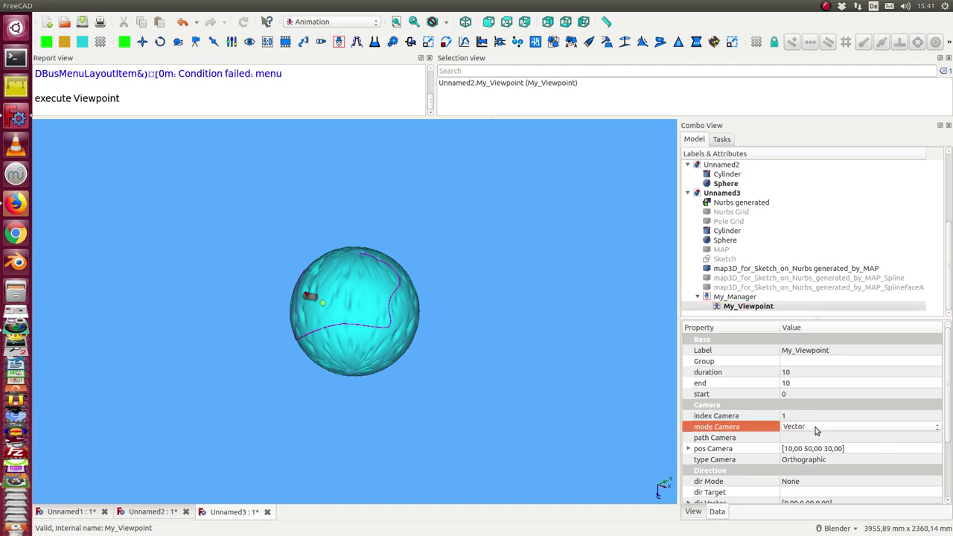
pyautogui.scroll(-1, 815, 431)
pyautogui.click(819, 441)
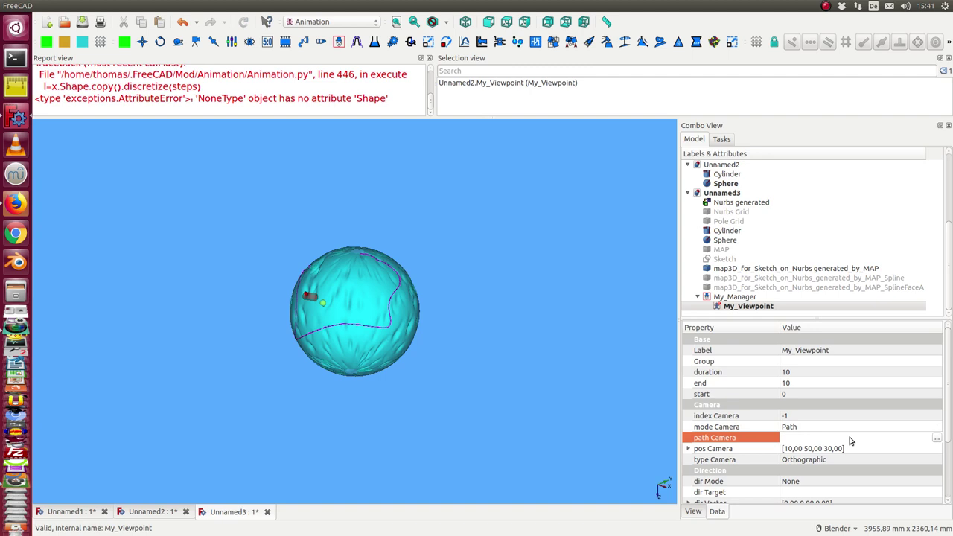
pyautogui.click(937, 439)
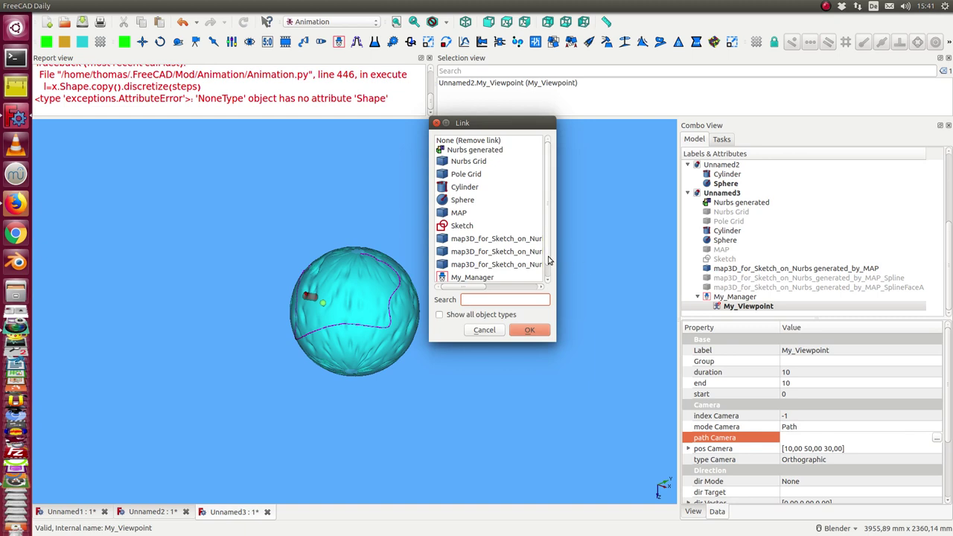
pyautogui.click(548, 281)
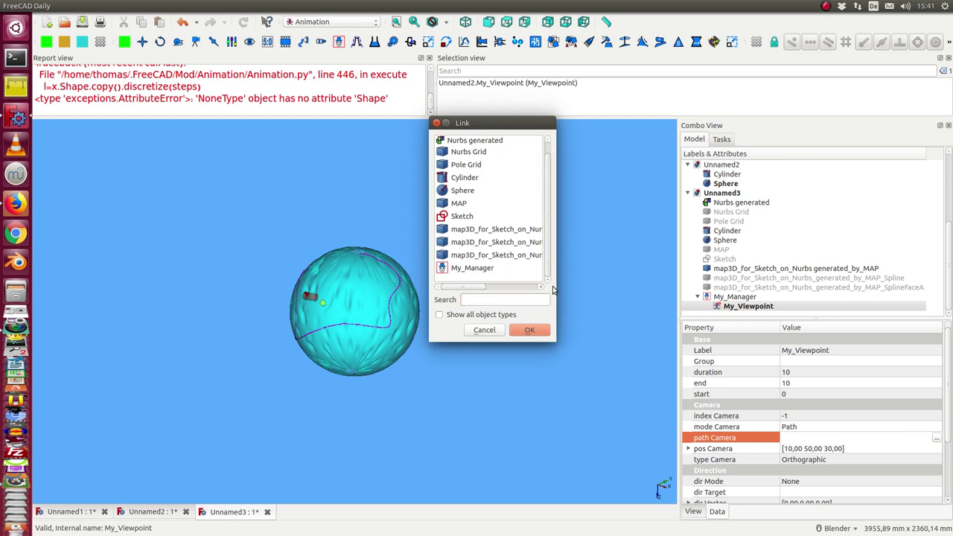
pyautogui.click(482, 231)
pyautogui.click(532, 333)
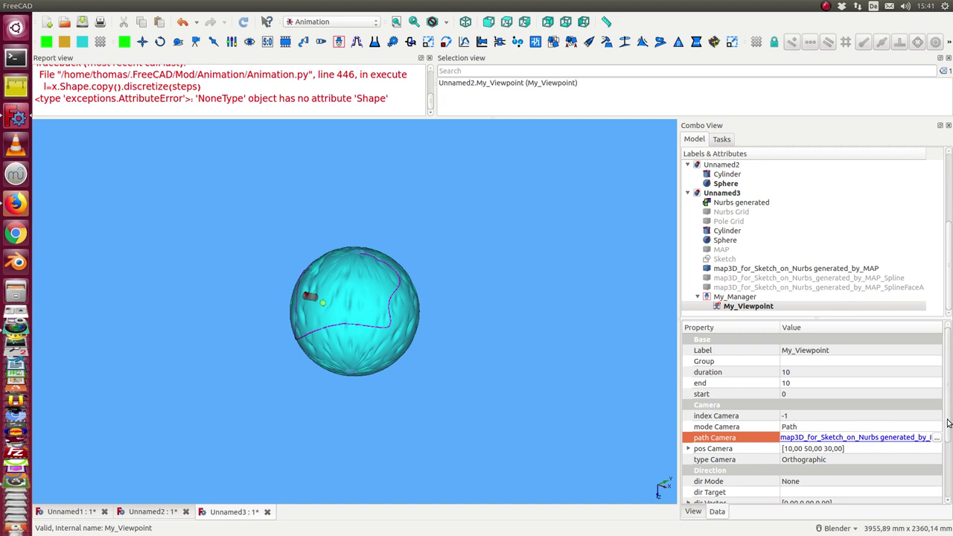
# Step: Set the viewpoint's camera type to Perspective
pyautogui.scroll(-2, 950, 421)
pyautogui.scroll(2, 950, 422)
pyautogui.scroll(-1, 951, 428)
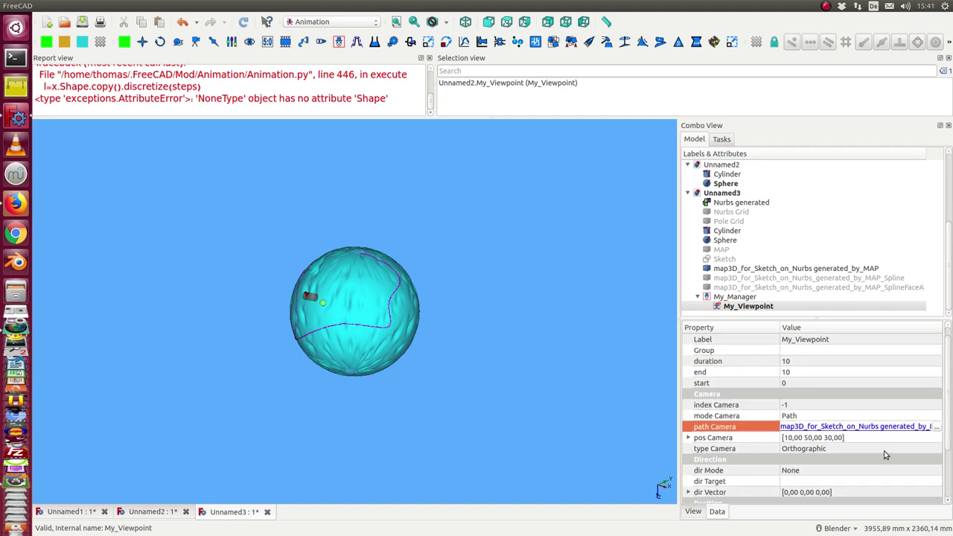
pyautogui.click(885, 450)
pyautogui.scroll(-1, 884, 451)
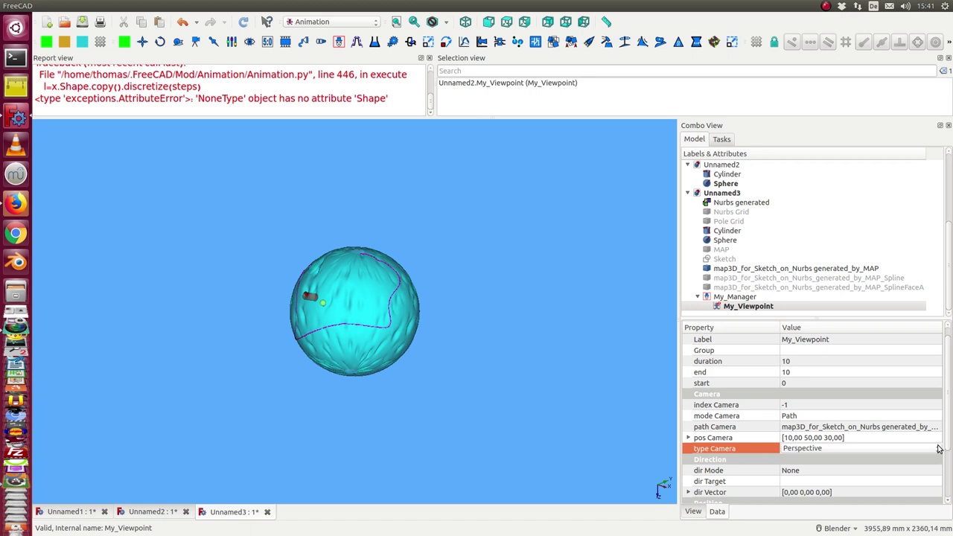
pyautogui.scroll(-3, 950, 447)
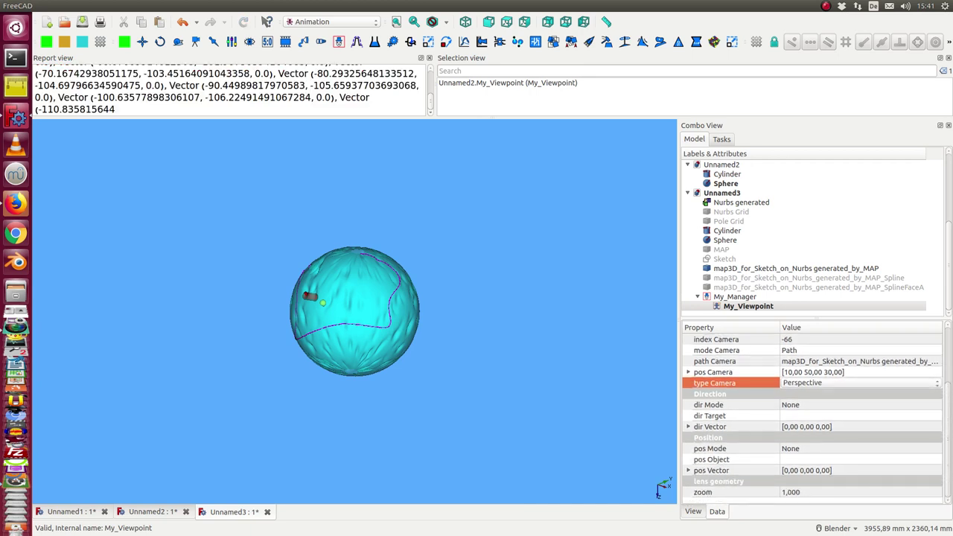
# Step: Set the direction mode to Object with the Sphere as its target
pyautogui.click(826, 411)
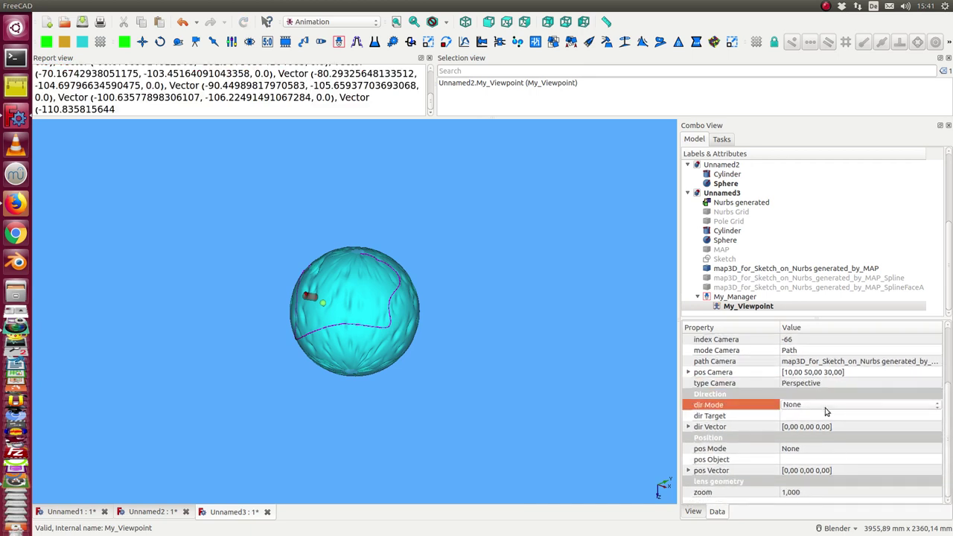
pyautogui.scroll(-1, 825, 411)
pyautogui.scroll(-1, 825, 411)
pyautogui.click(817, 419)
pyautogui.click(936, 419)
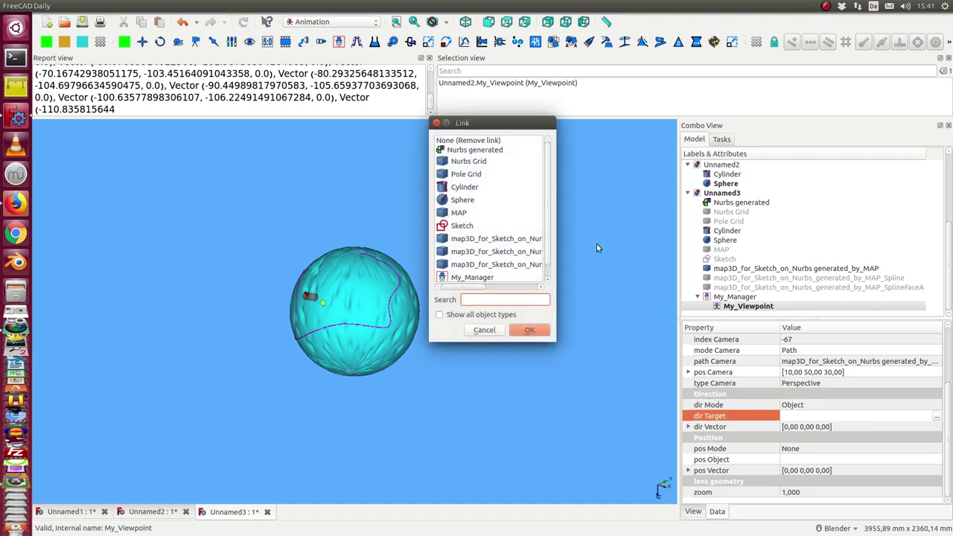
pyautogui.click(463, 200)
pyautogui.click(530, 329)
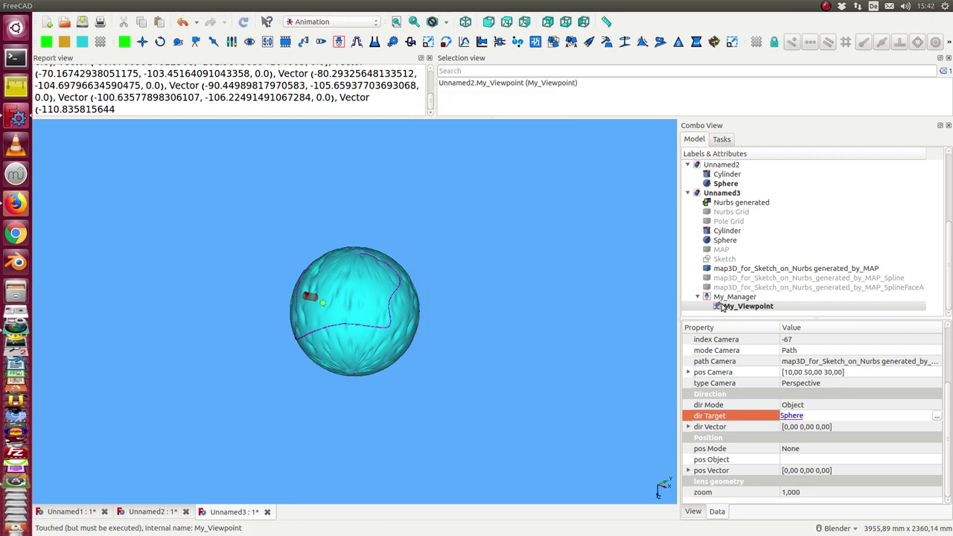
# Step: Run the My_Manager animation once, flying the camera along the mapped path, then zoom out
pyautogui.doubleClick(741, 298)
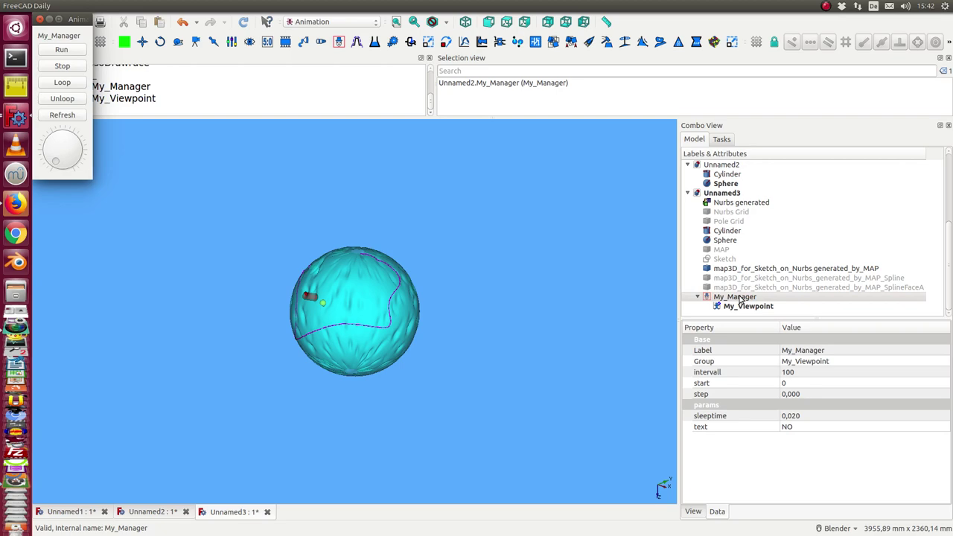
pyautogui.click(61, 50)
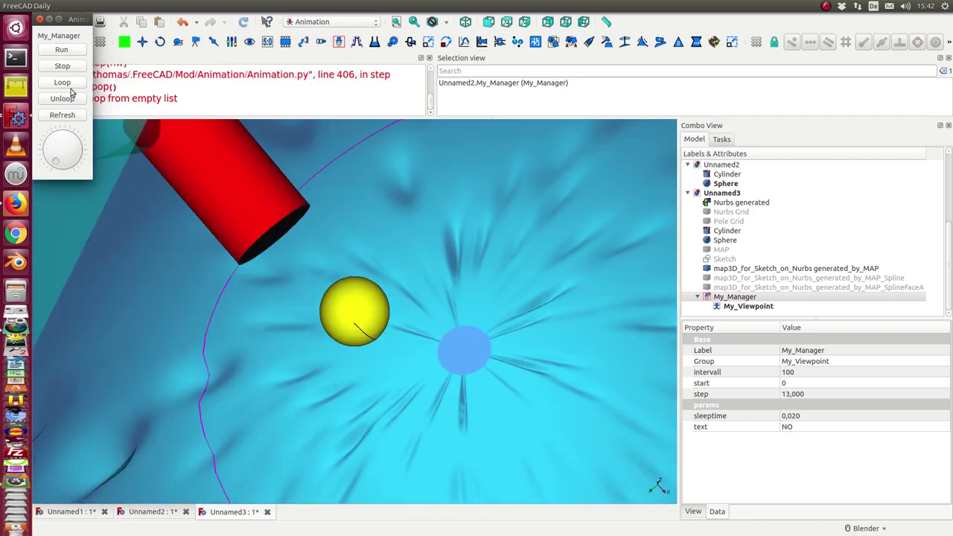
pyautogui.scroll(-5, 392, 216)
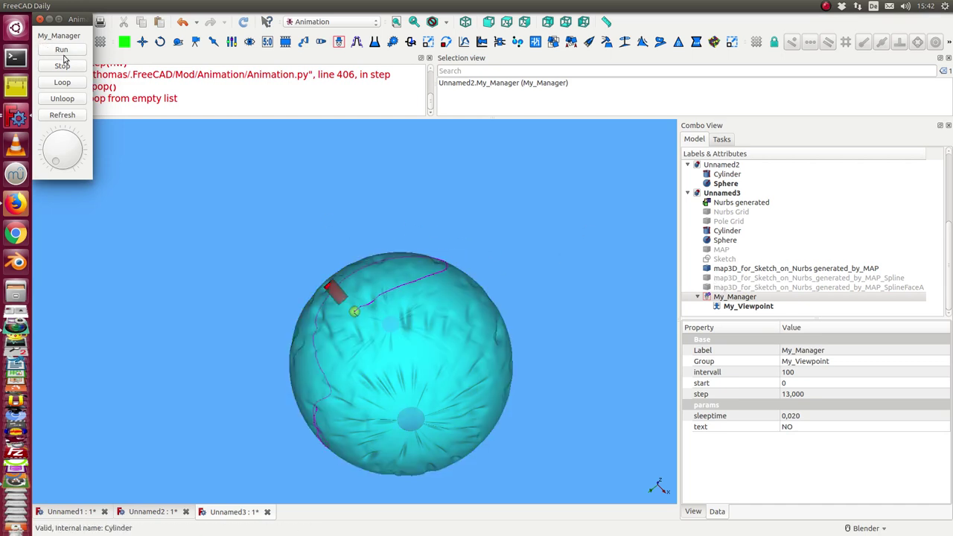
pyautogui.click(748, 307)
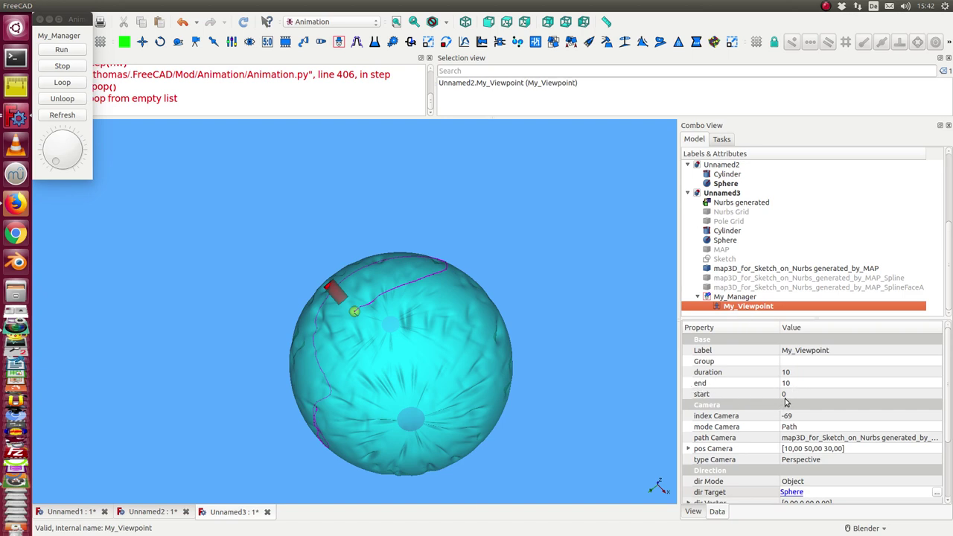
# Step: Change My_Viewpoint's duration from 10 to 100
pyautogui.click(796, 376)
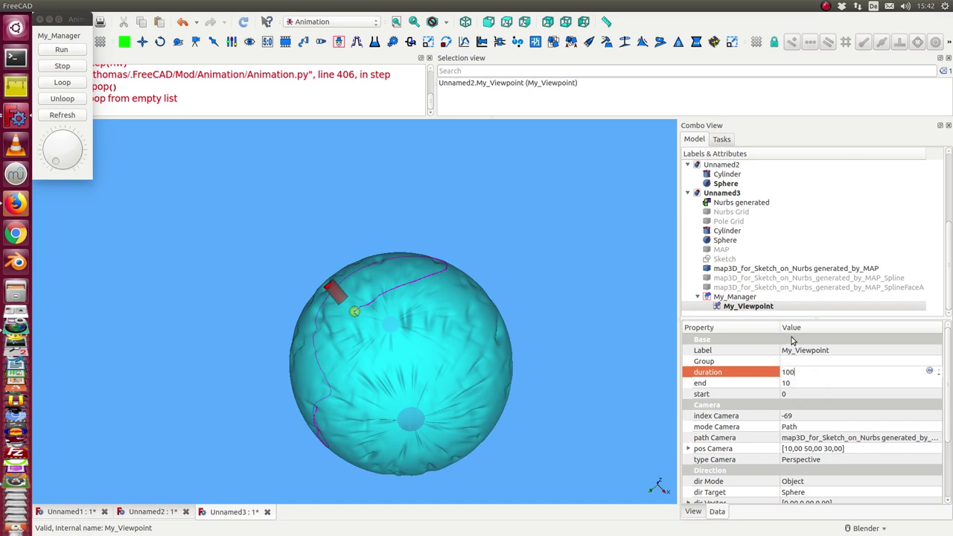
pyautogui.write('100')
pyautogui.press('Return')
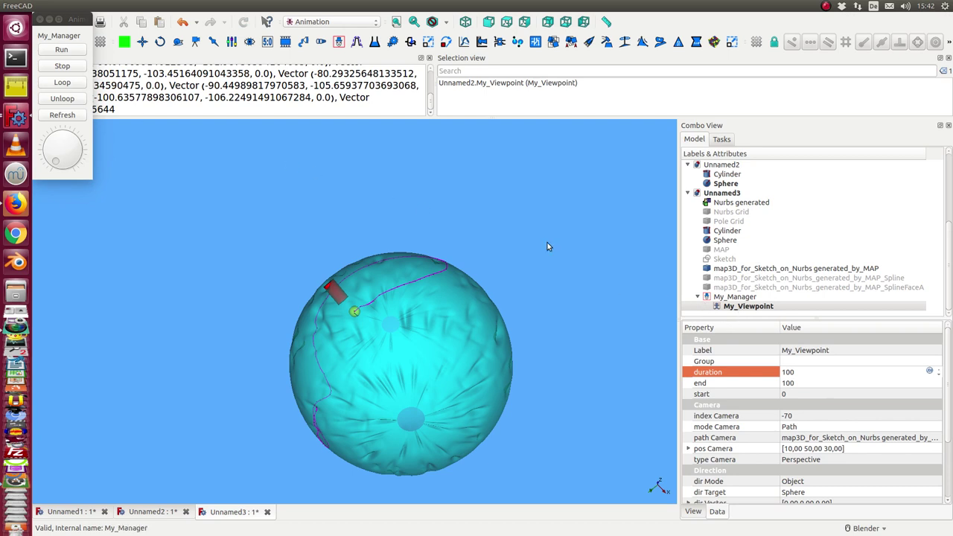
# Step: Change My_Manager's sleeptime to 0,040 and replay the animation over 100 steps
pyautogui.click(741, 298)
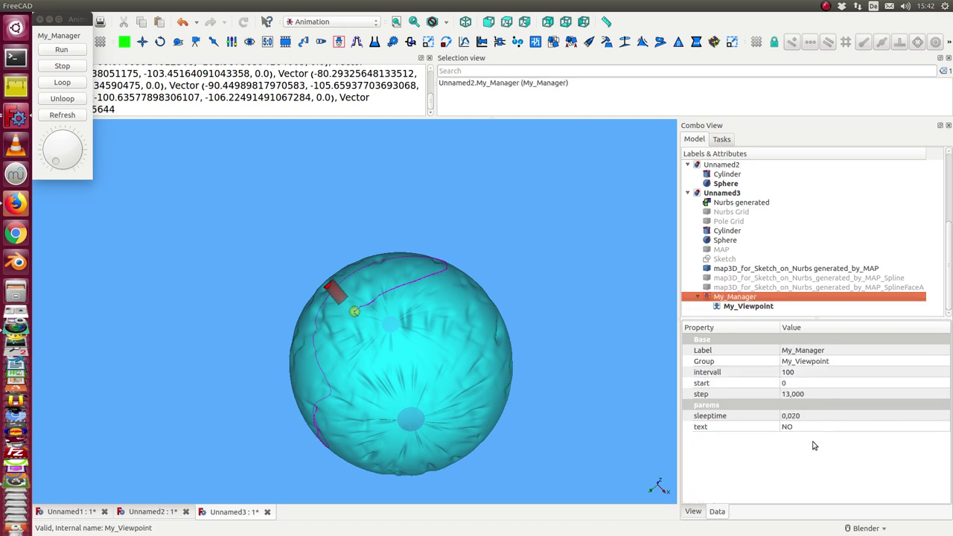
pyautogui.click(814, 419)
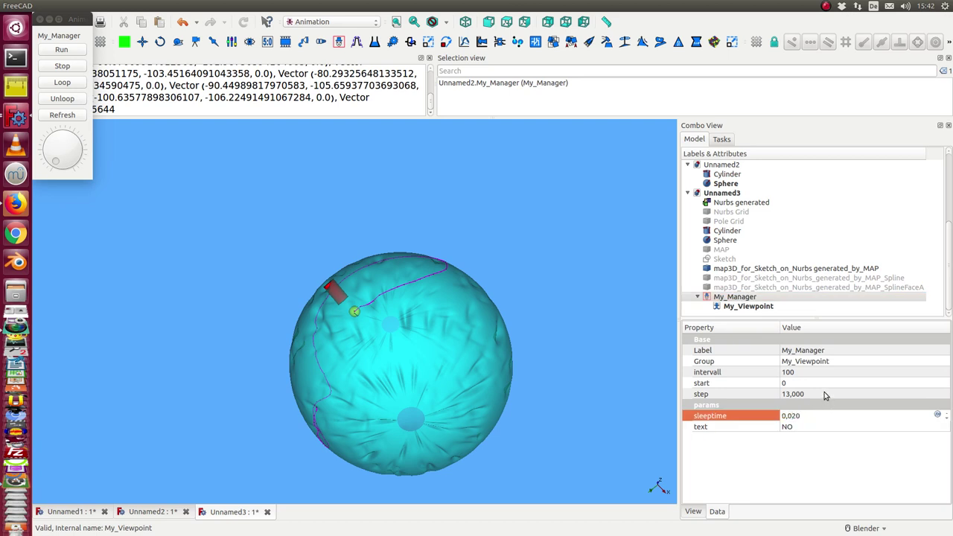
pyautogui.press('BackSpace')
pyautogui.press('BackSpace')
pyautogui.click(67, 50)
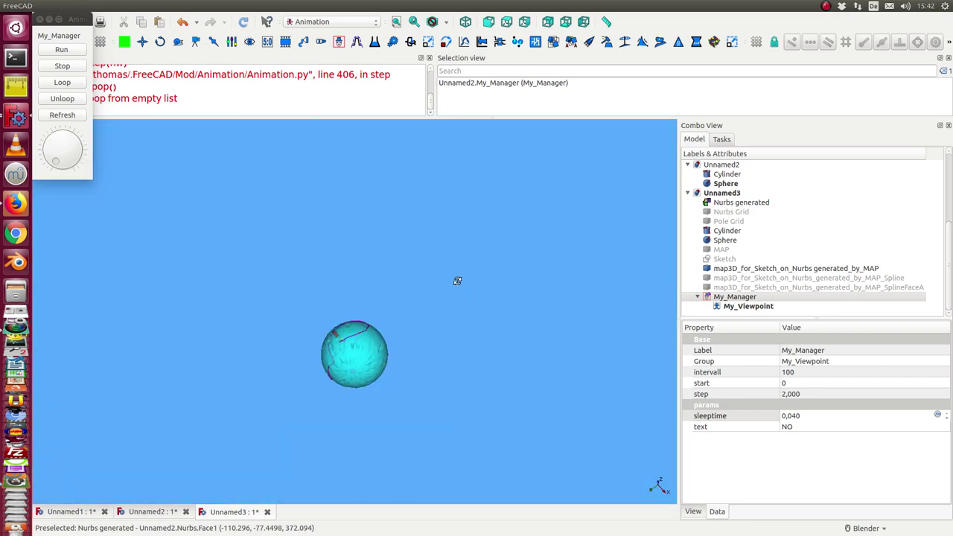
# Step: Fit and orbit the view to show the Sketch curve and MAP grid, then snap to front view
pyautogui.click(399, 22)
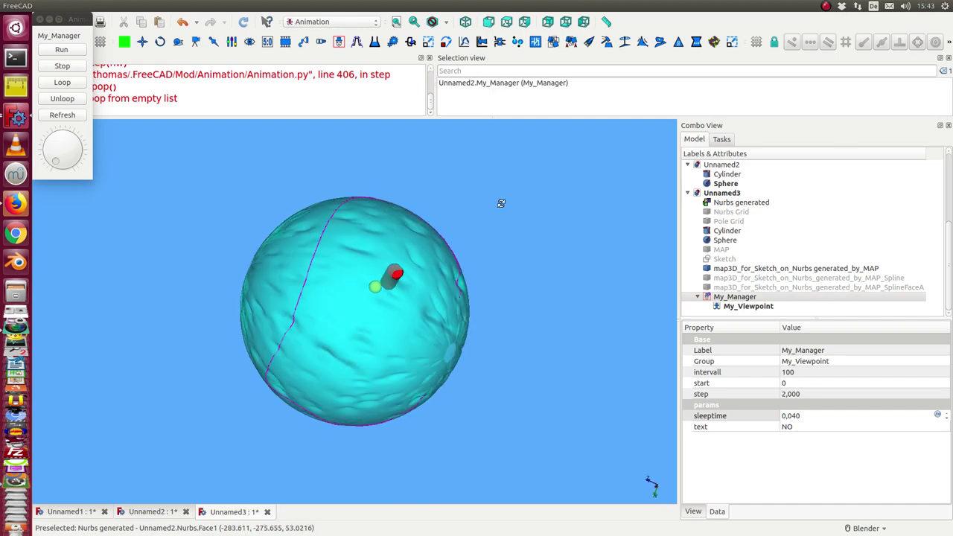
pyautogui.moveTo(501, 203); pyautogui.dragTo(447, 223, button='middle')
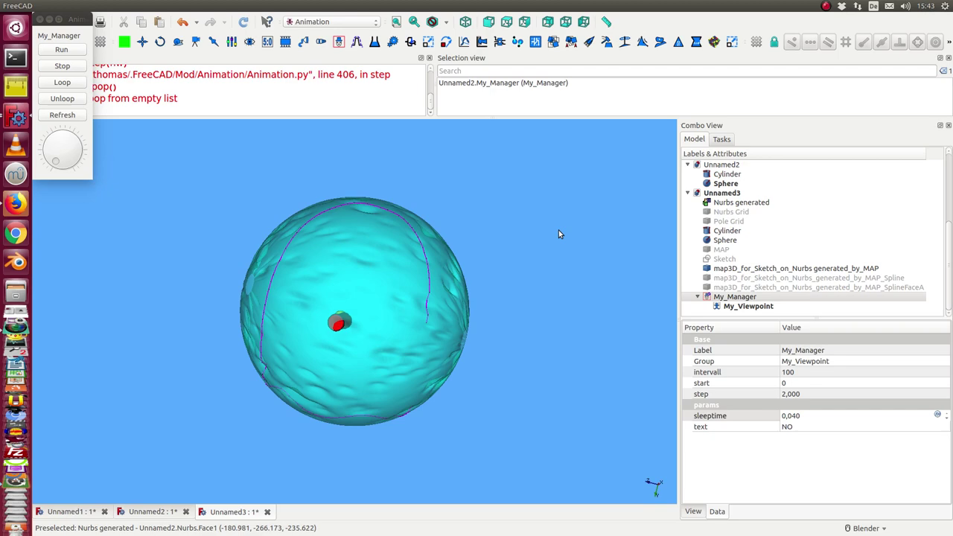
pyautogui.click(724, 259)
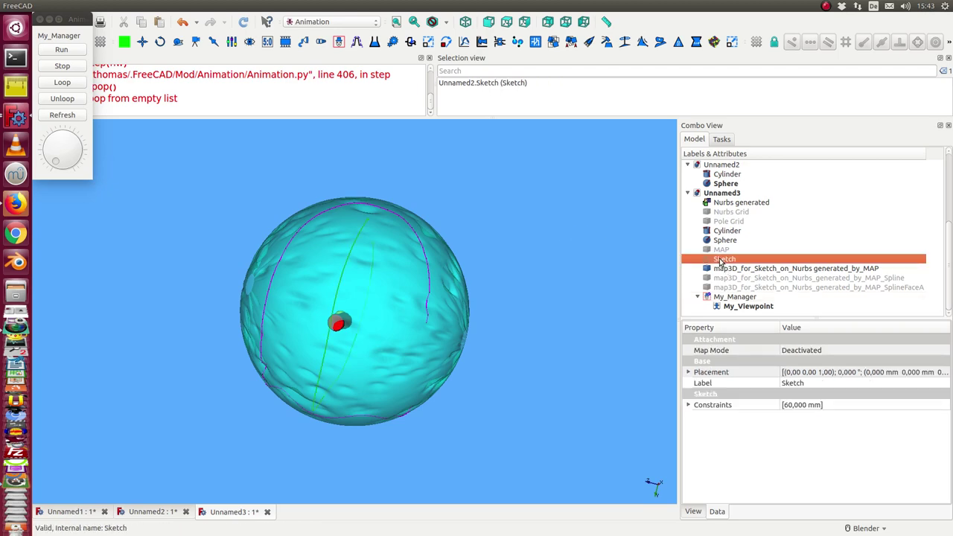
pyautogui.moveTo(343, 219)
pyautogui.mouseDown(button='middle')
pyautogui.moveTo(230, 228)
pyautogui.moveTo(311, 243)
pyautogui.moveTo(348, 224)
pyautogui.mouseUp(button='middle')
pyautogui.click(721, 249)
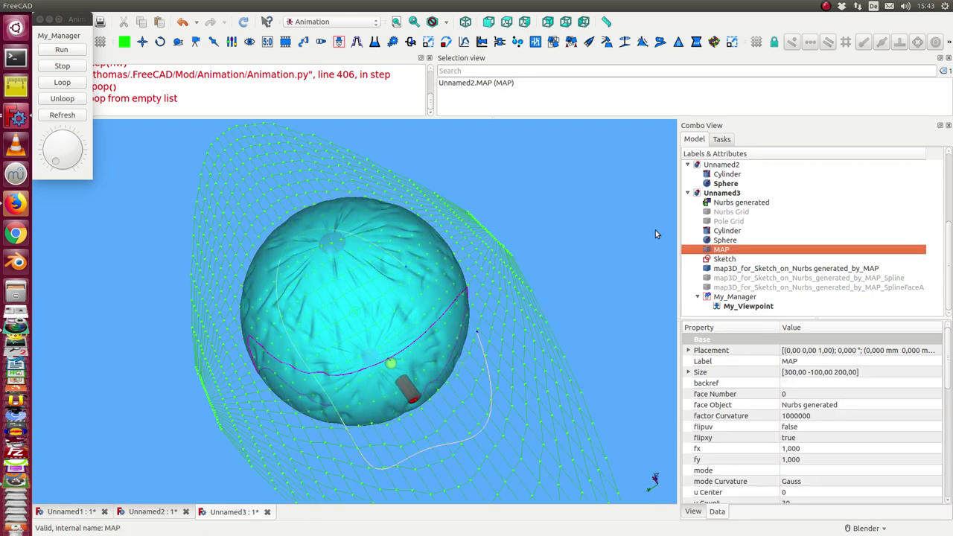
pyautogui.click(596, 219)
pyautogui.moveTo(596, 218); pyautogui.dragTo(560, 171, button='middle')
pyautogui.press('1')
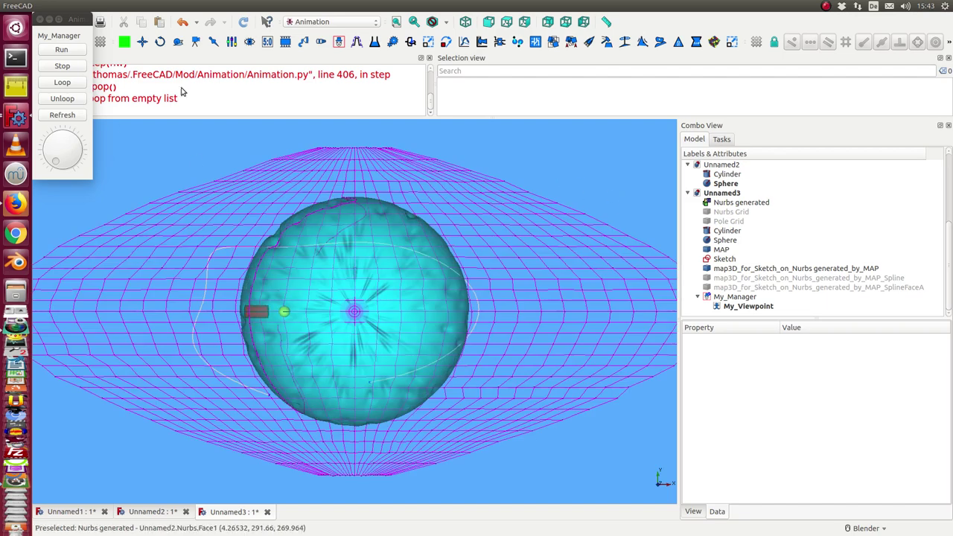
# Step: Open the path Sketch and drag two B-spline poles, one right and one down-right
pyautogui.click(718, 258)
pyautogui.doubleClick(718, 259)
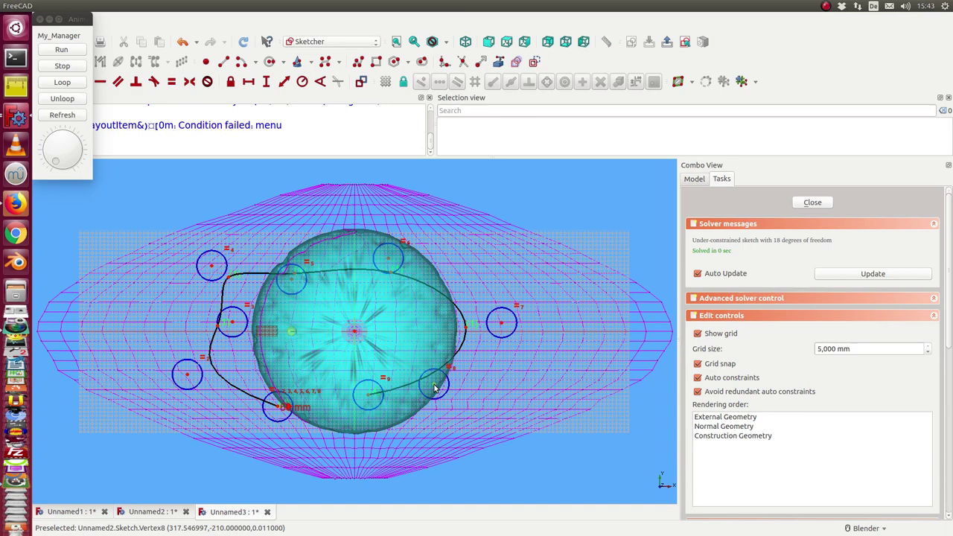
pyautogui.moveTo(434, 387); pyautogui.dragTo(500, 376)
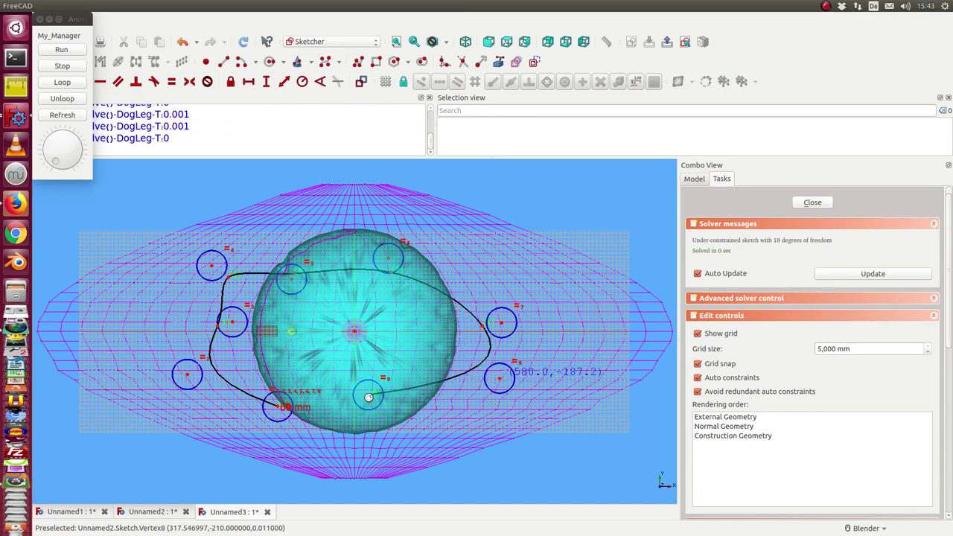
pyautogui.moveTo(368, 397); pyautogui.dragTo(393, 441)
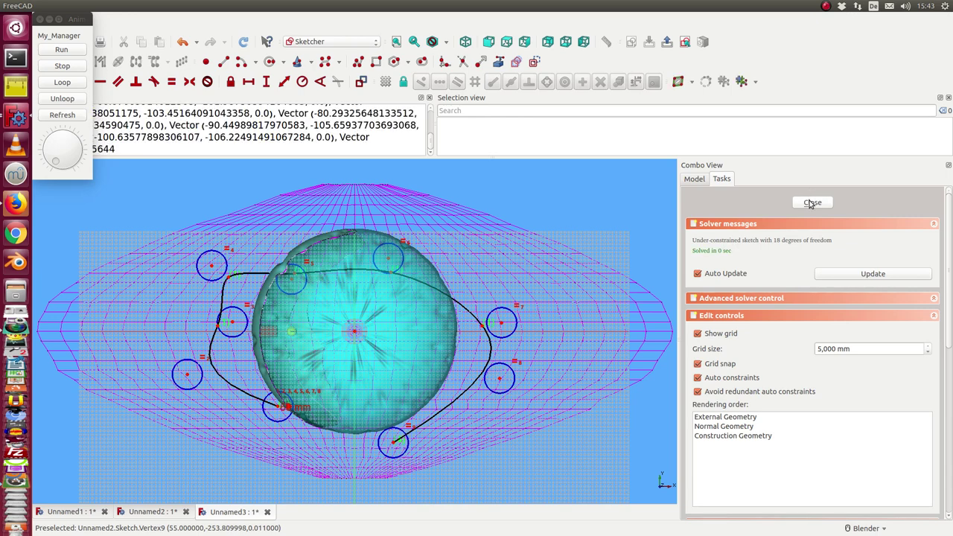
# Step: Close the sketch and hide the four new spline copies, Spline001 through SplineFaceA002
pyautogui.click(811, 202)
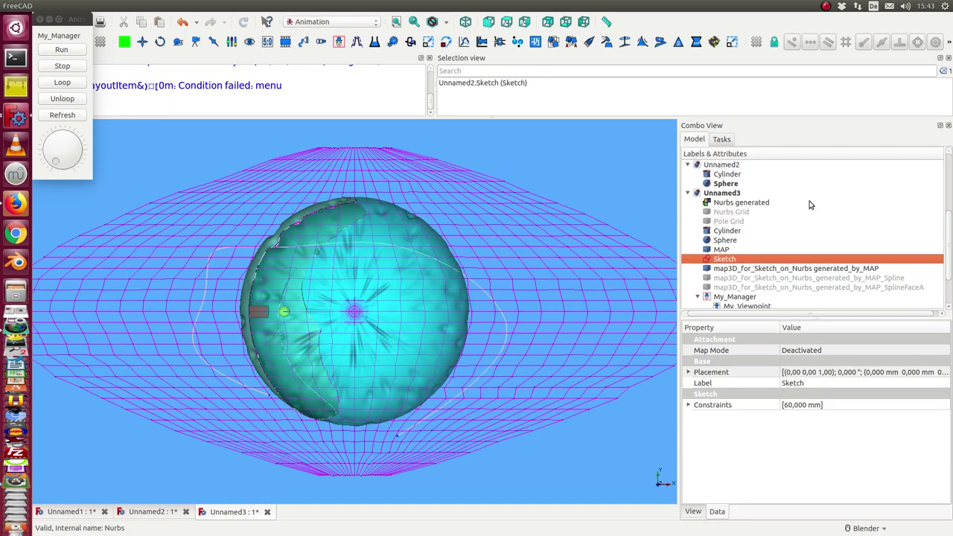
pyautogui.scroll(-2, 721, 258)
pyautogui.click(728, 271)
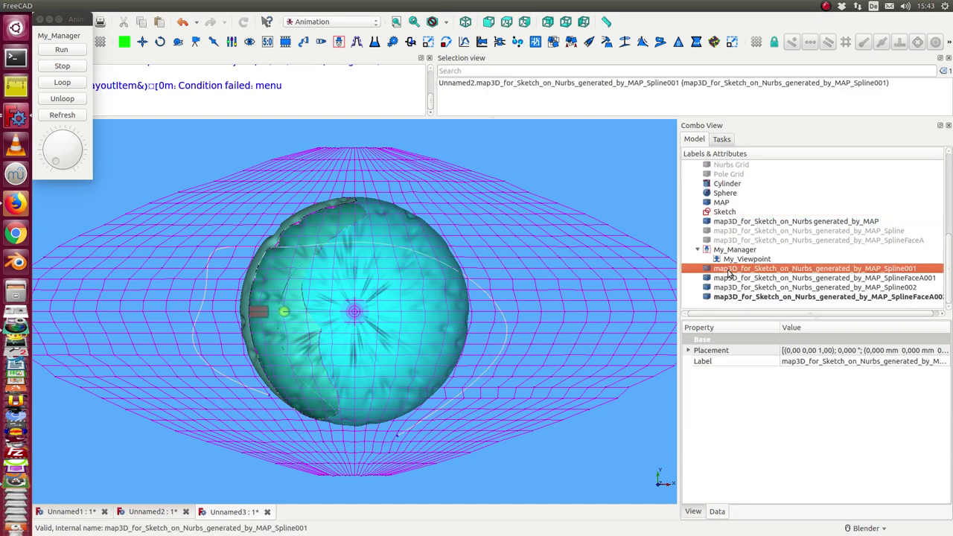
pyautogui.hotkey('shift', 'Down')
pyautogui.hotkey('shift', 'Down')
pyautogui.hotkey('shift', 'Down')
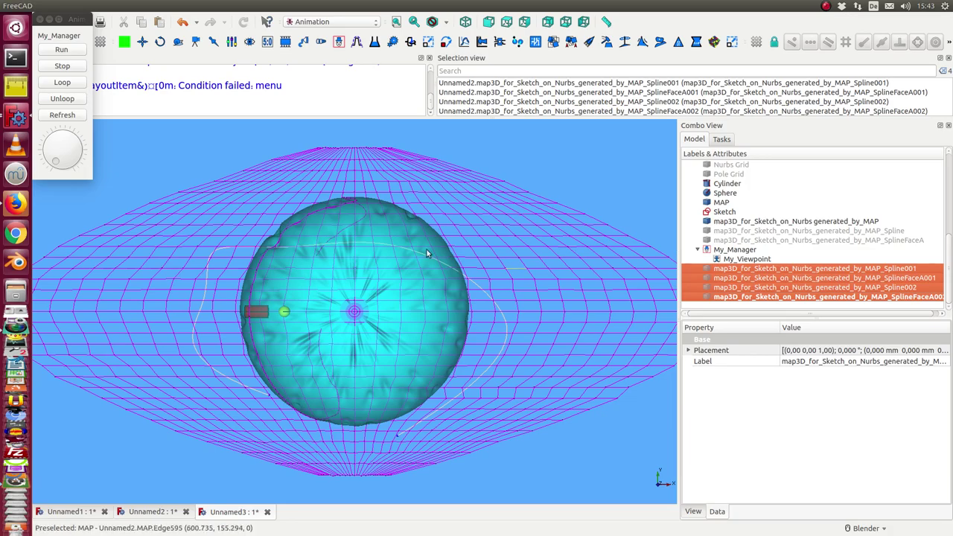
pyautogui.moveTo(277, 239); pyautogui.dragTo(606, 209, button='middle')
# Step: Hide the MAP grid, orbit to bring the path into view, and run the viewpoint animation
pyautogui.click(720, 202)
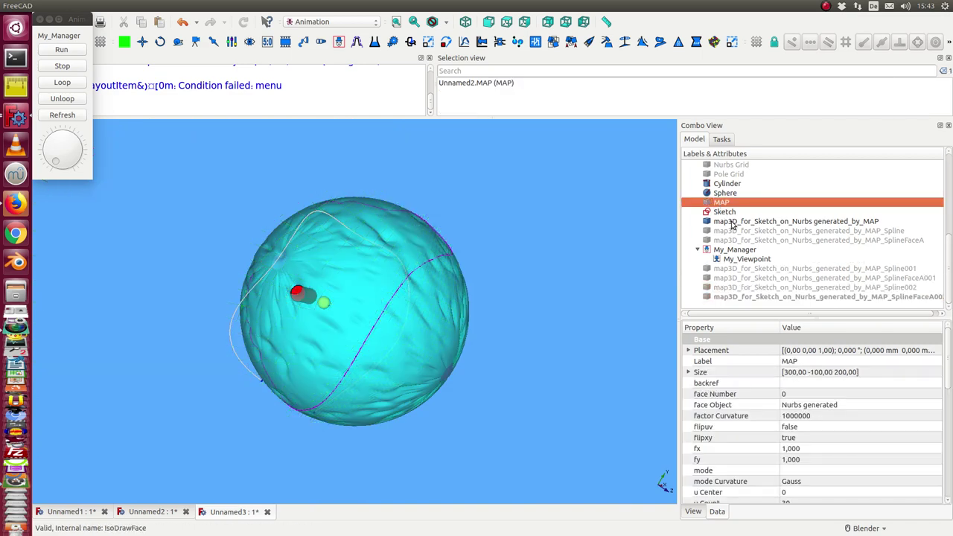
pyautogui.scroll(2, 732, 224)
pyautogui.click(728, 270)
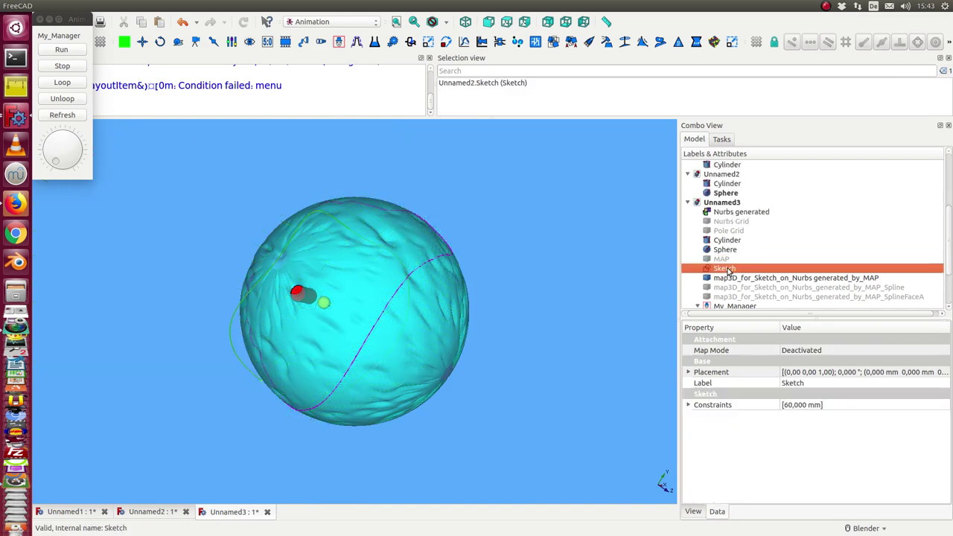
pyautogui.click(629, 283)
pyautogui.moveTo(629, 283)
pyautogui.mouseDown(button='middle')
pyautogui.moveTo(417, 355)
pyautogui.moveTo(630, 358)
pyautogui.moveTo(693, 316)
pyautogui.mouseUp(button='middle')
pyautogui.click(64, 49)
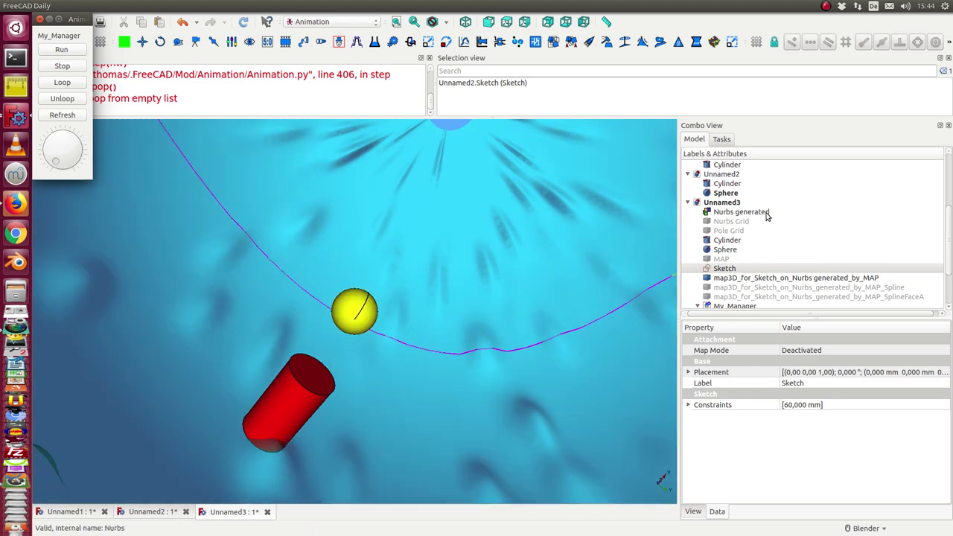
# Step: Show the Pole Grid, hide the Nurbs generated surface, then loop and stop the animation
pyautogui.click(730, 230)
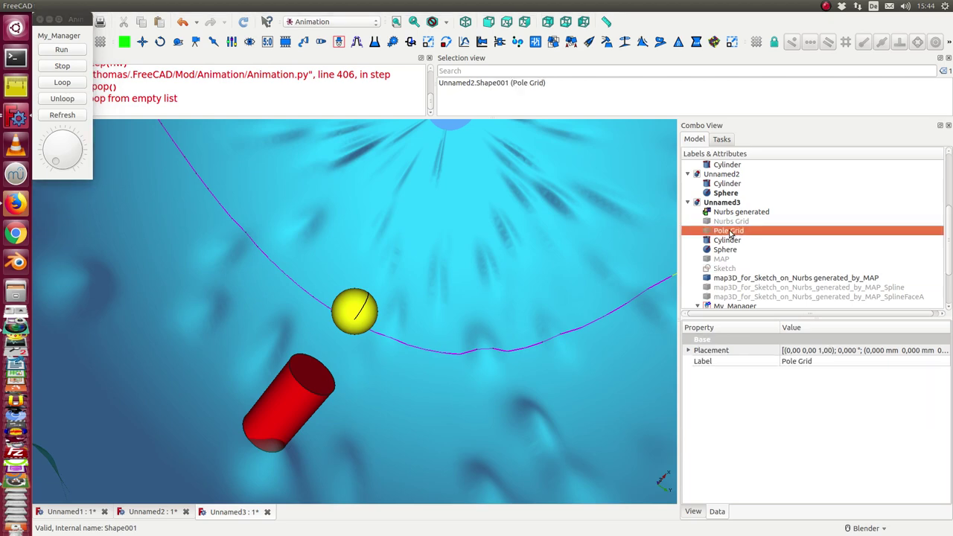
pyautogui.press('space')
pyautogui.click(728, 212)
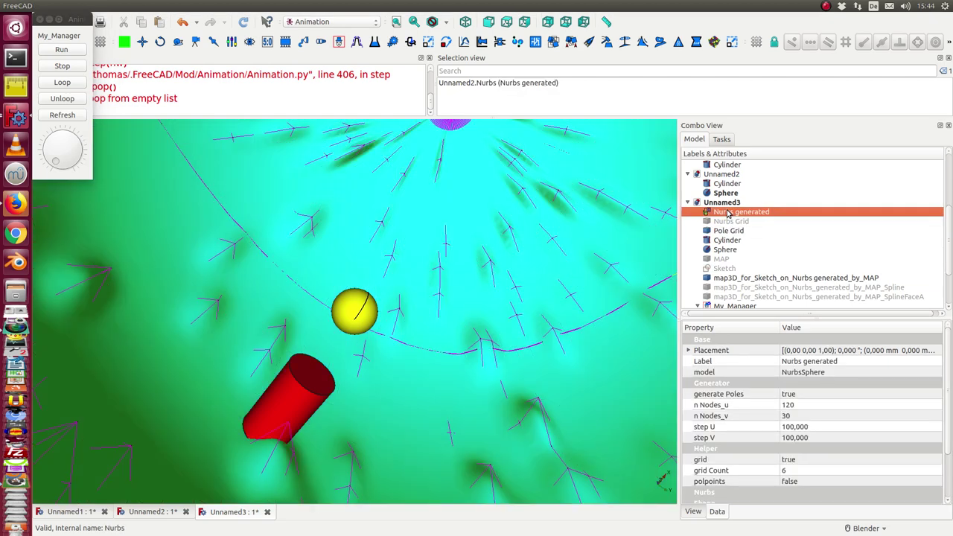
pyautogui.press('space')
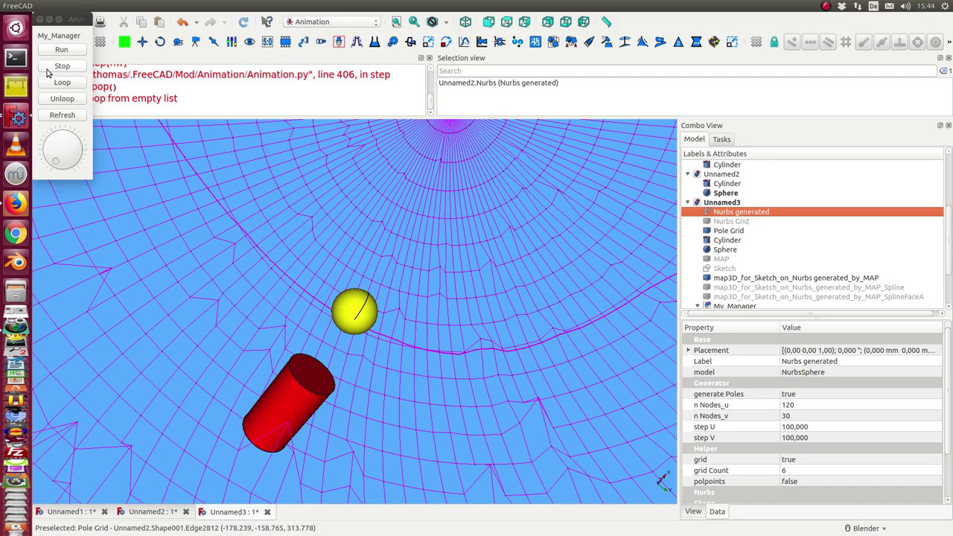
pyautogui.click(61, 51)
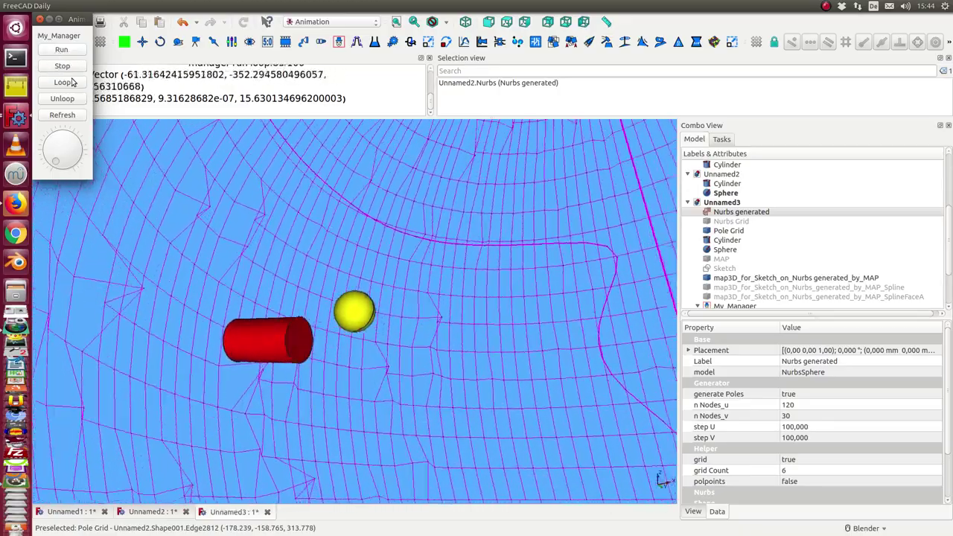
pyautogui.click(62, 69)
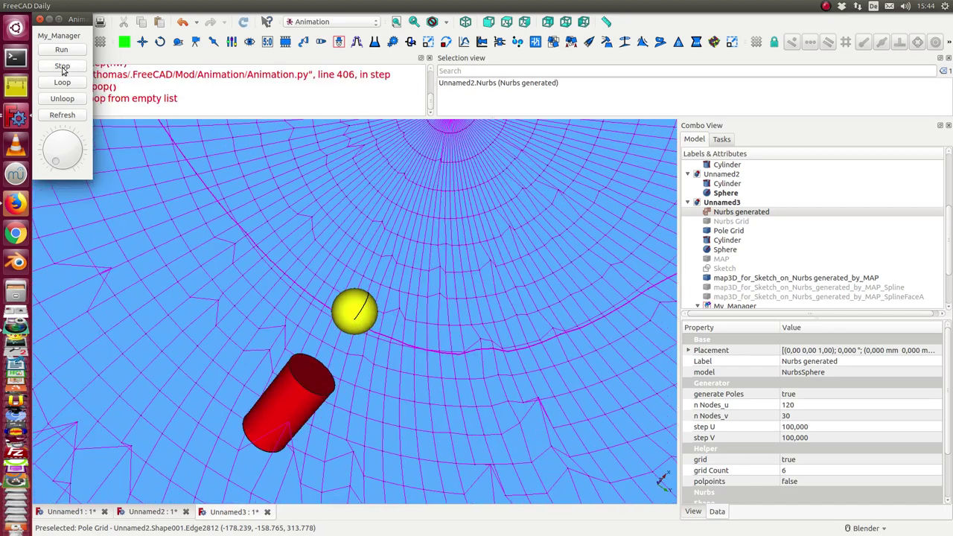
# Step: Select the map3D path, run and stop the camera animation, then select My_Viewpoint
pyautogui.scroll(-1, 796, 282)
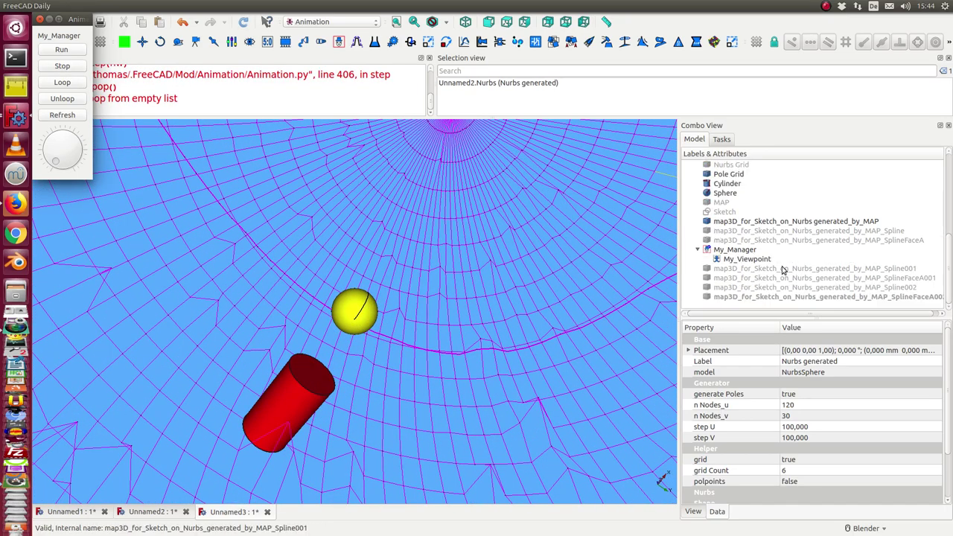
pyautogui.click(763, 252)
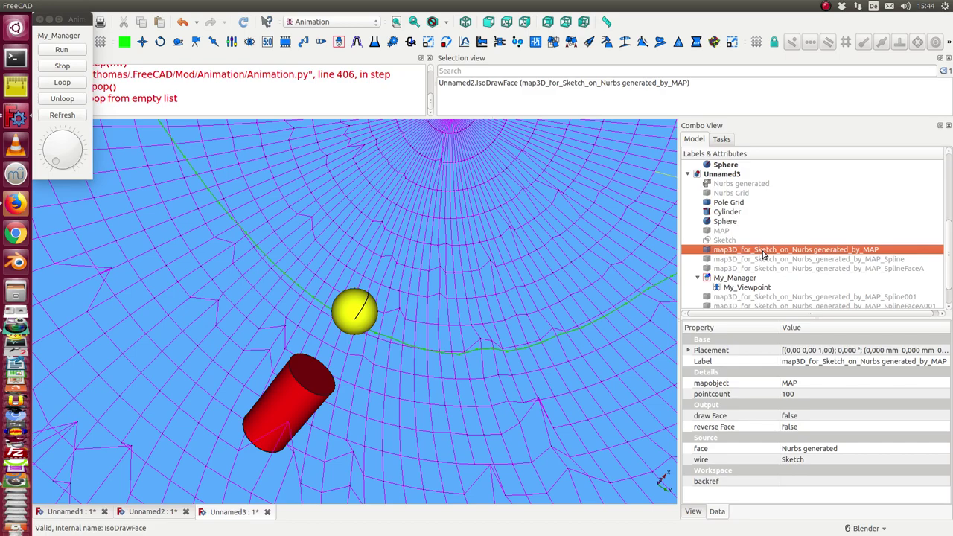
pyautogui.click(79, 52)
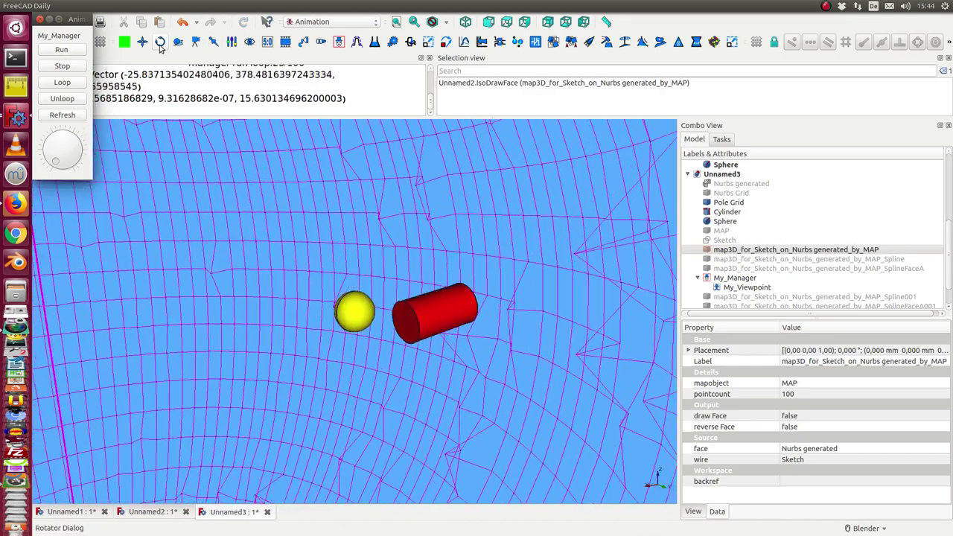
pyautogui.click(63, 68)
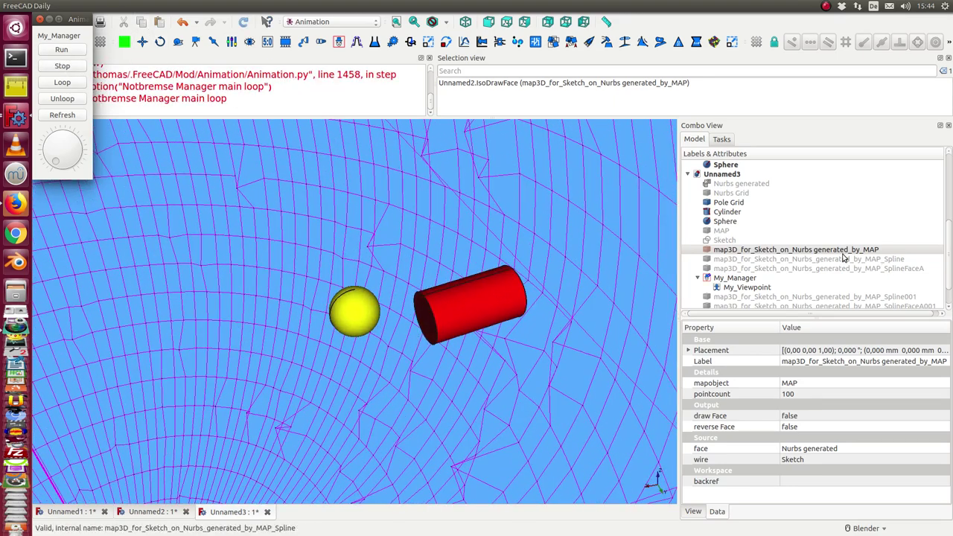
pyautogui.click(738, 289)
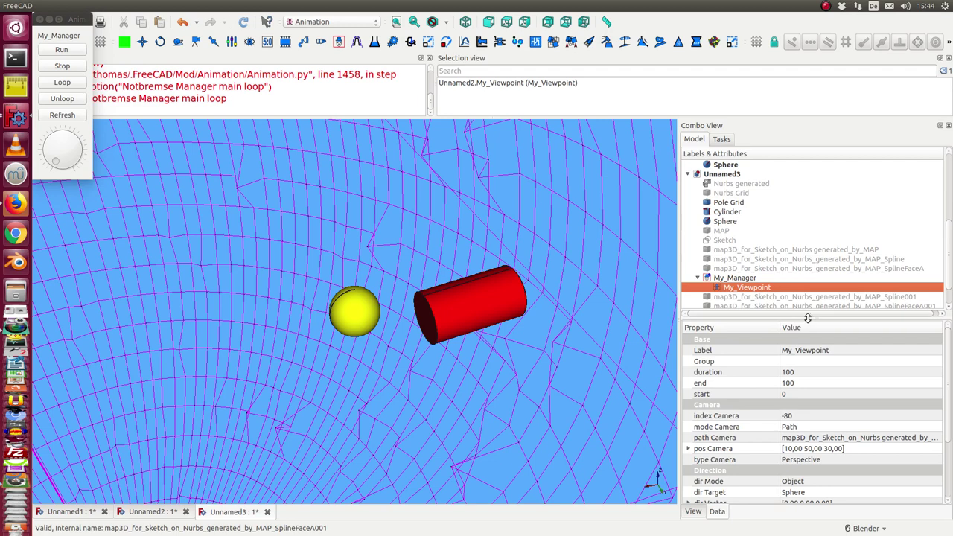
# Step: Set My_Viewpoint's zoom to 3 and run the camera animation
pyautogui.moveTo(807, 314); pyautogui.dragTo(807, 191)
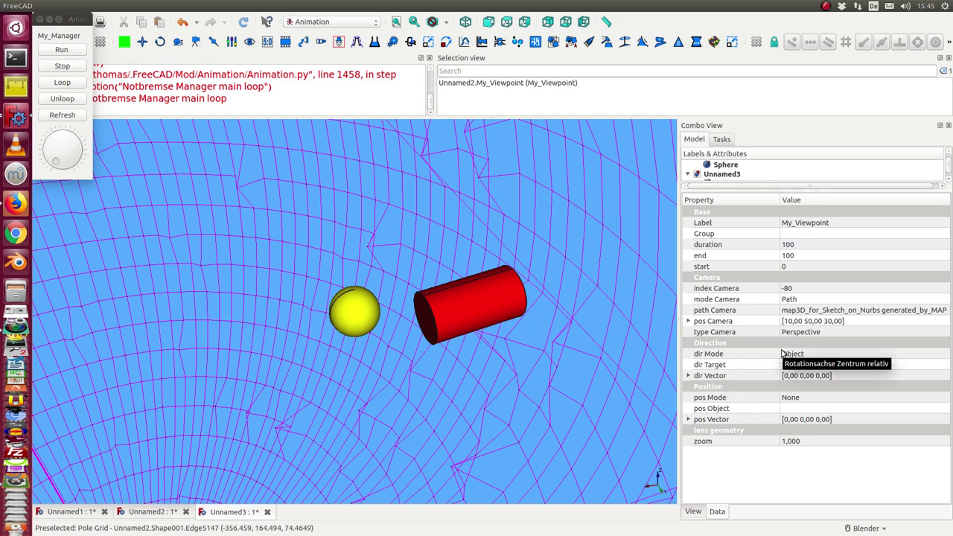
pyautogui.click(810, 441)
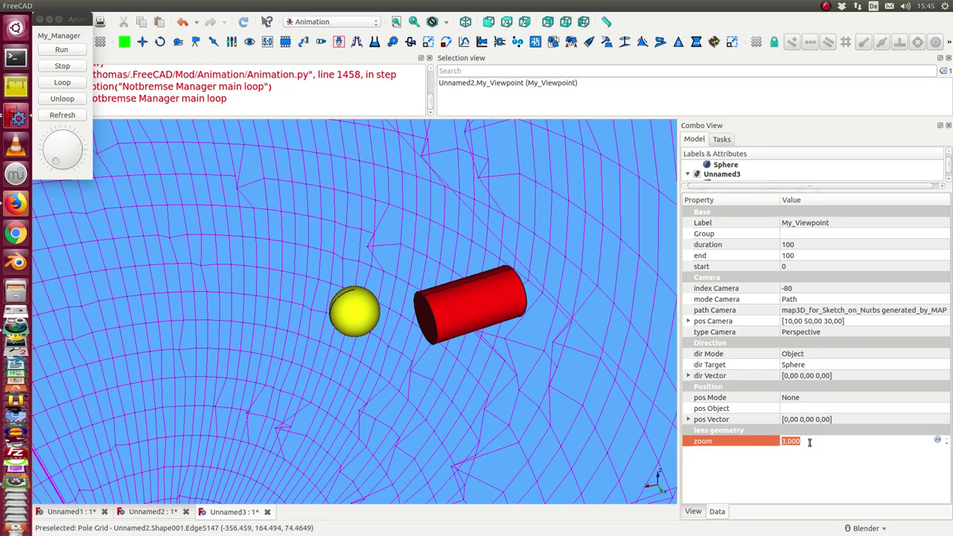
pyautogui.click(45, 51)
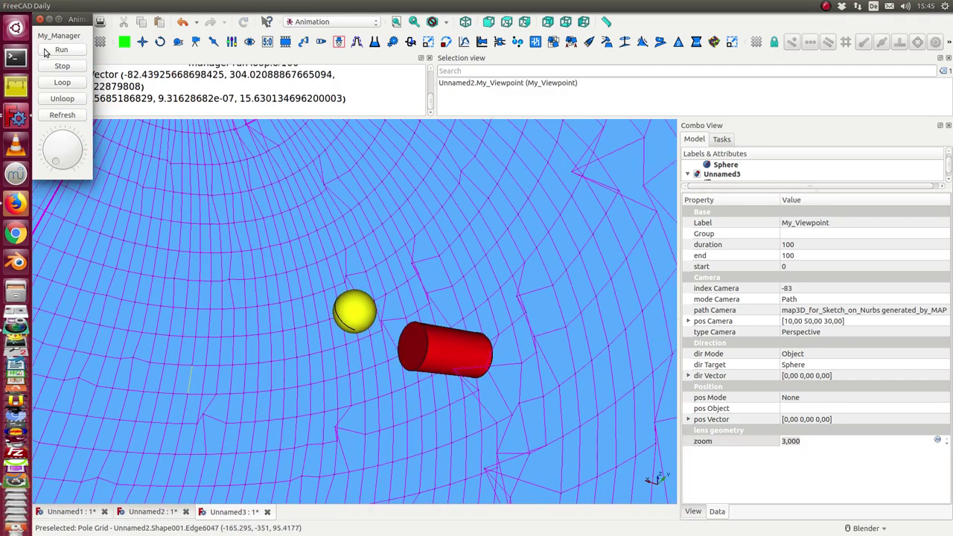
# Step: Raise My_Viewpoint's zoom to 7 with the spin box while the animation runs
pyautogui.click(831, 440)
pyautogui.scroll(2, 830, 440)
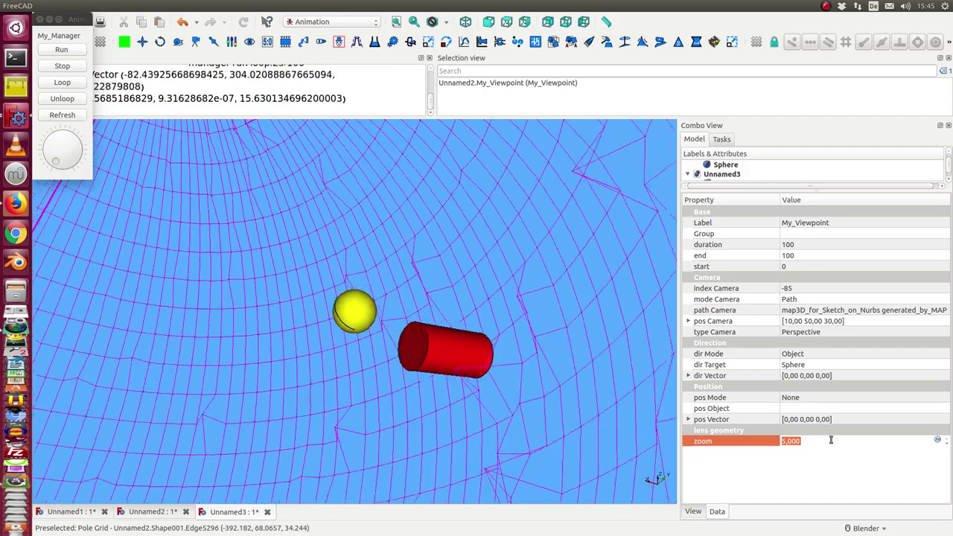
pyautogui.scroll(2, 830, 440)
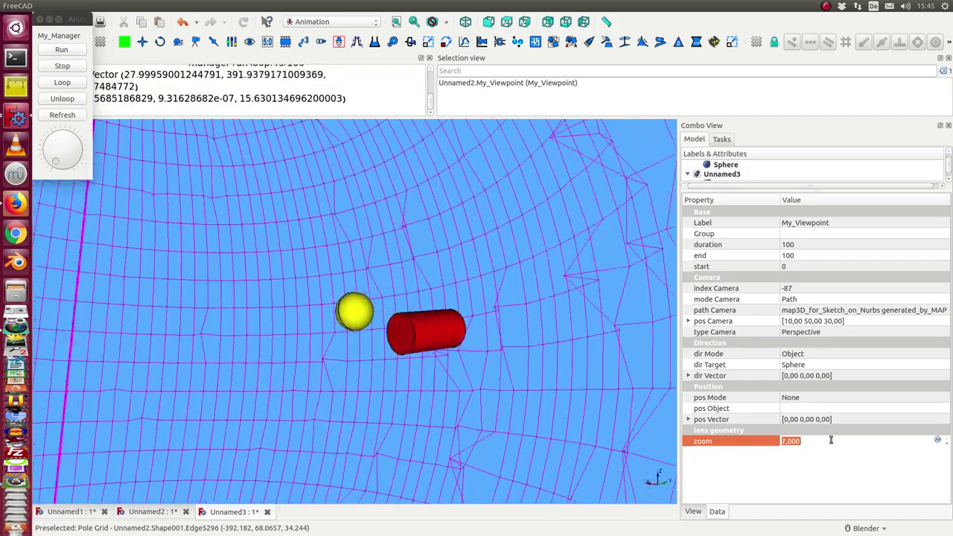